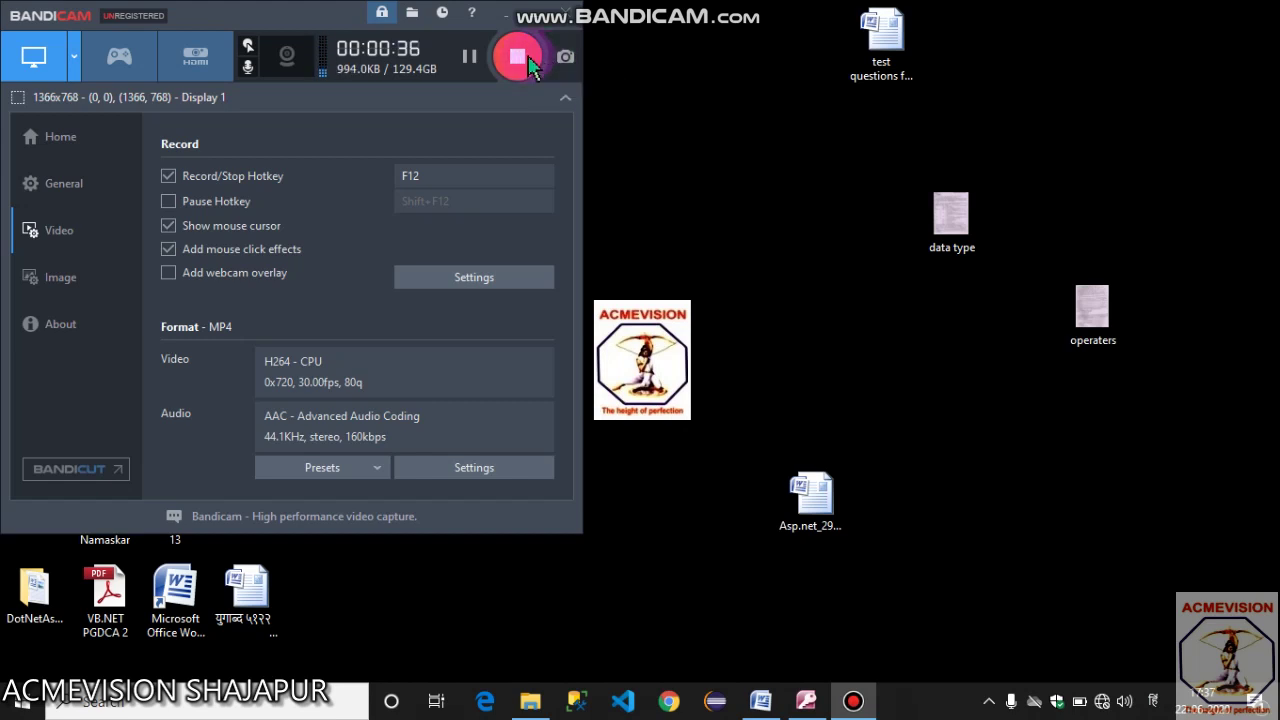
- Switch to the Microsoft Access window and show Table1 in Design View
click(497, 20)
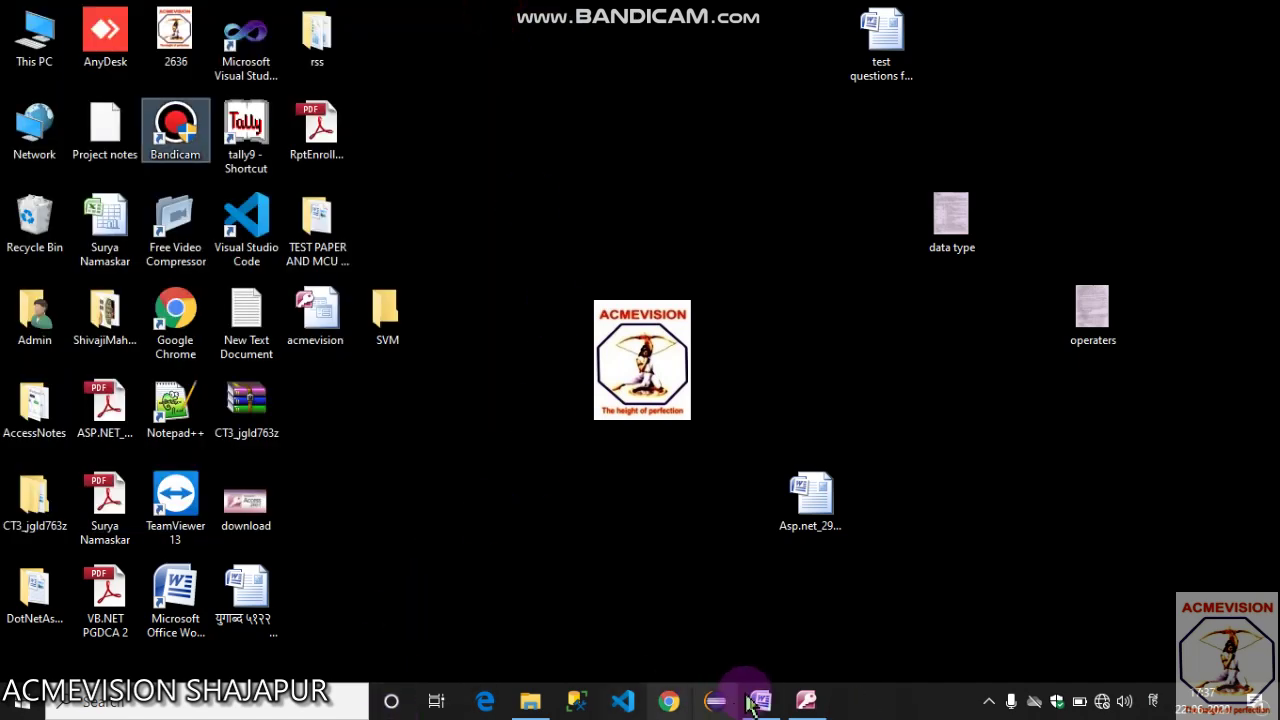
click(809, 703)
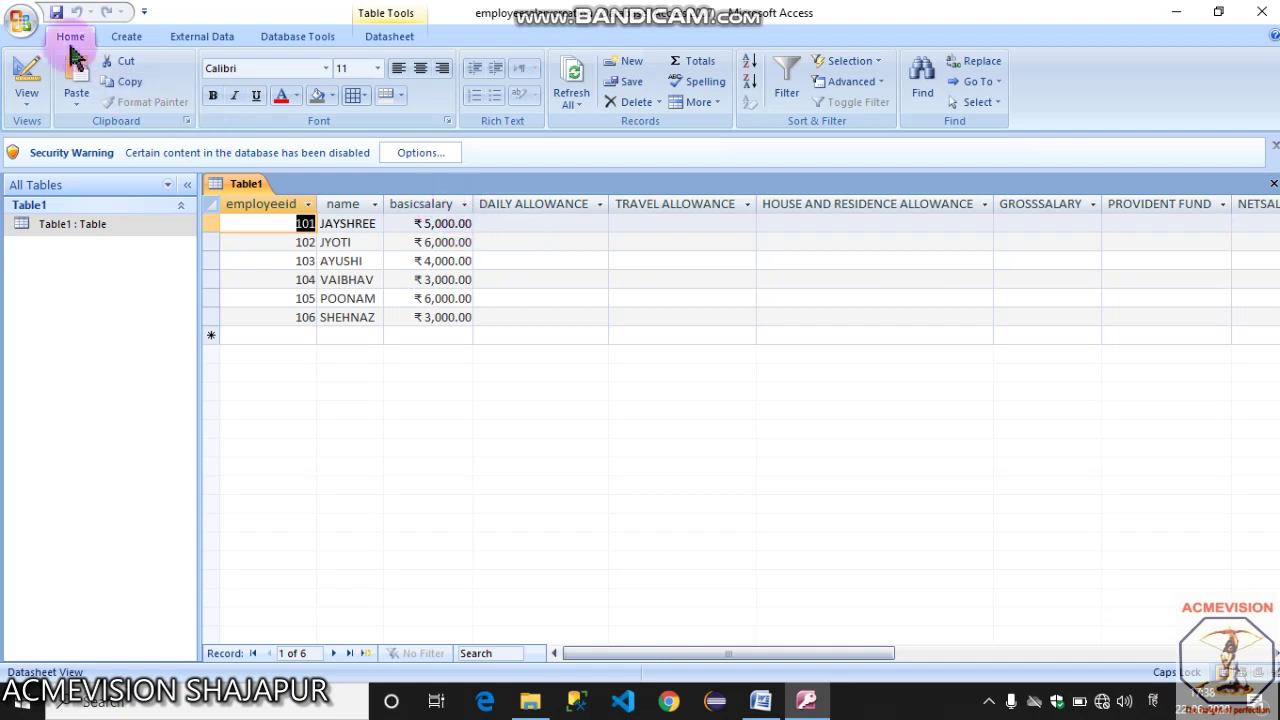
click(26, 100)
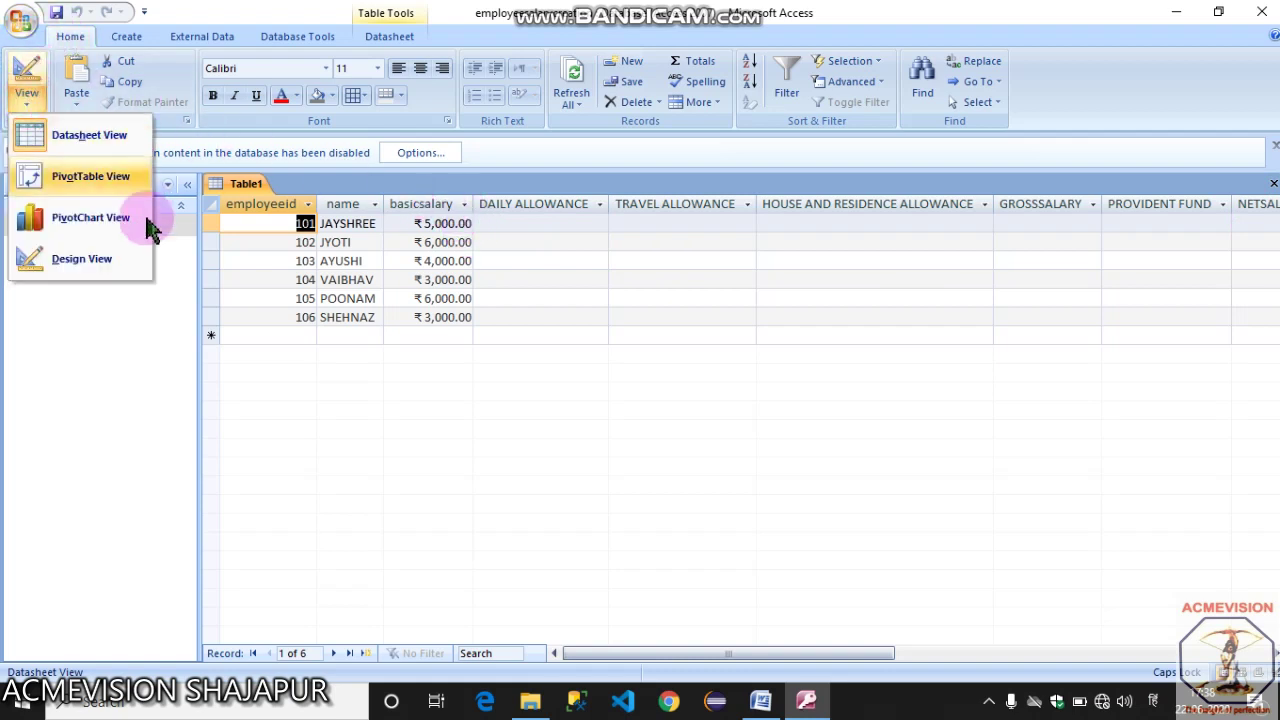
click(88, 259)
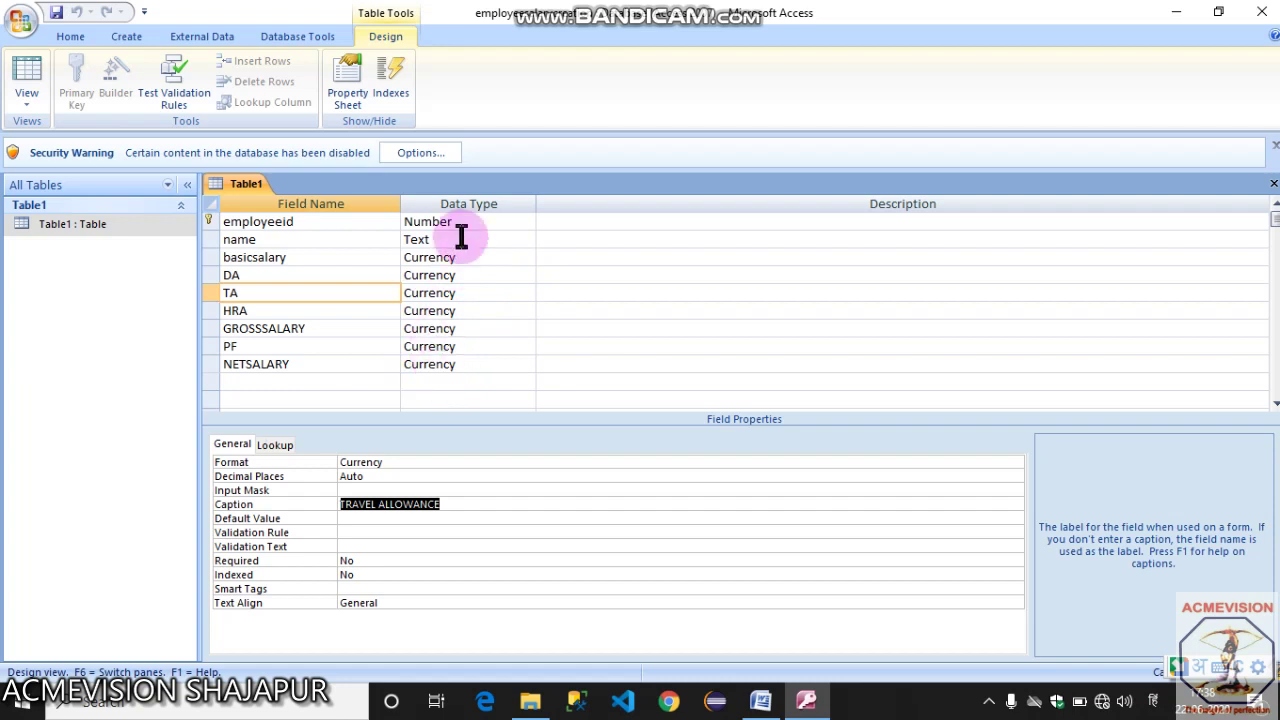
- Examine the properties of the allowance and gross salary fields in Table1, and return the table to Datasheet View
double_click(241, 277)
click(265, 296)
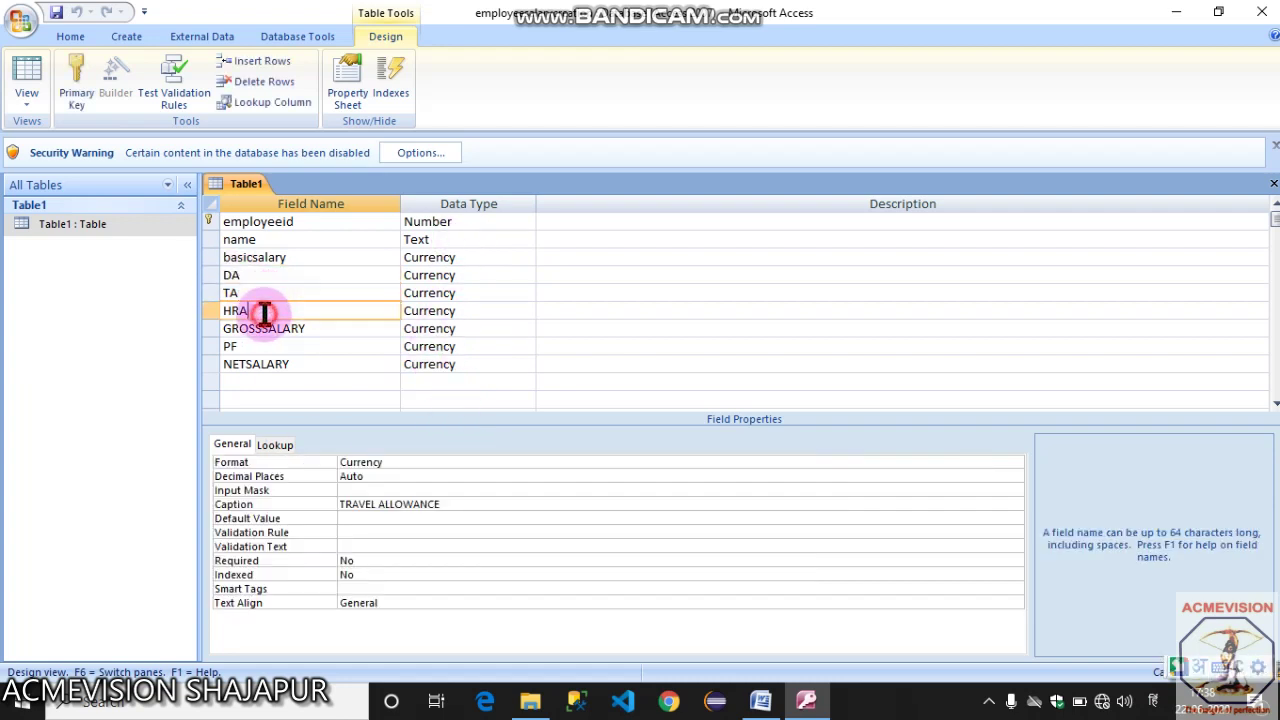
click(263, 312)
click(250, 275)
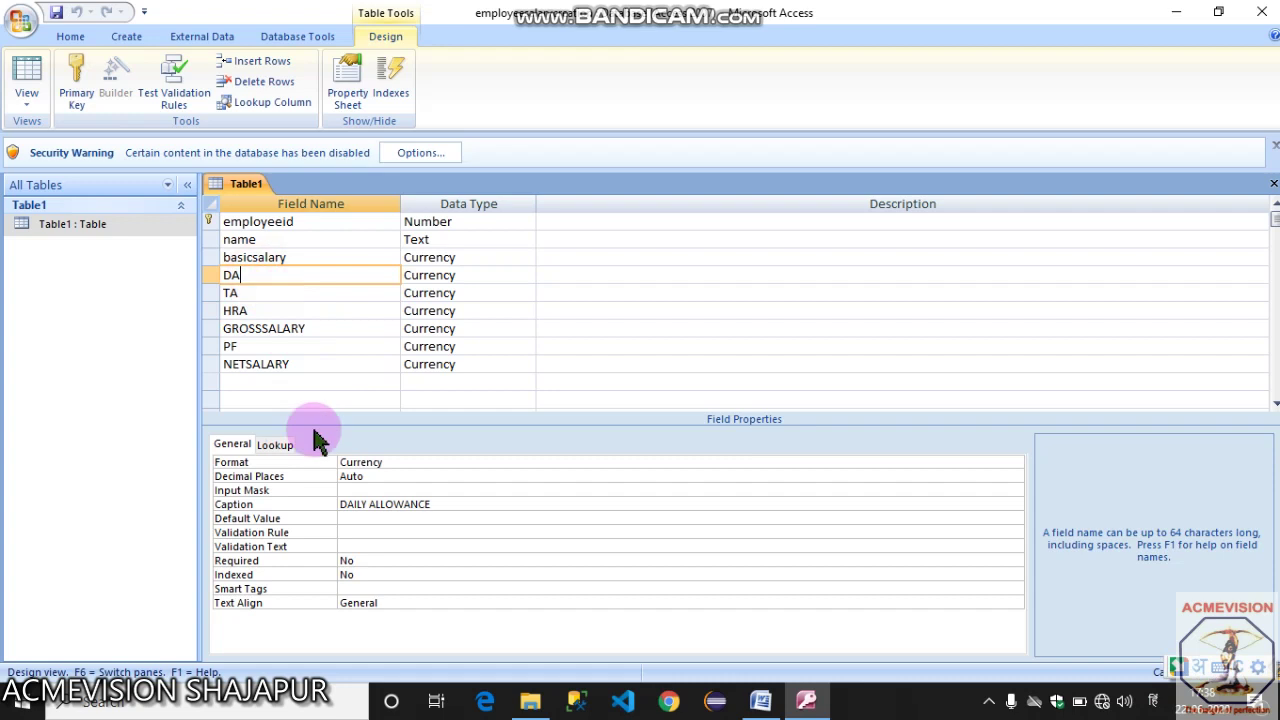
click(394, 517)
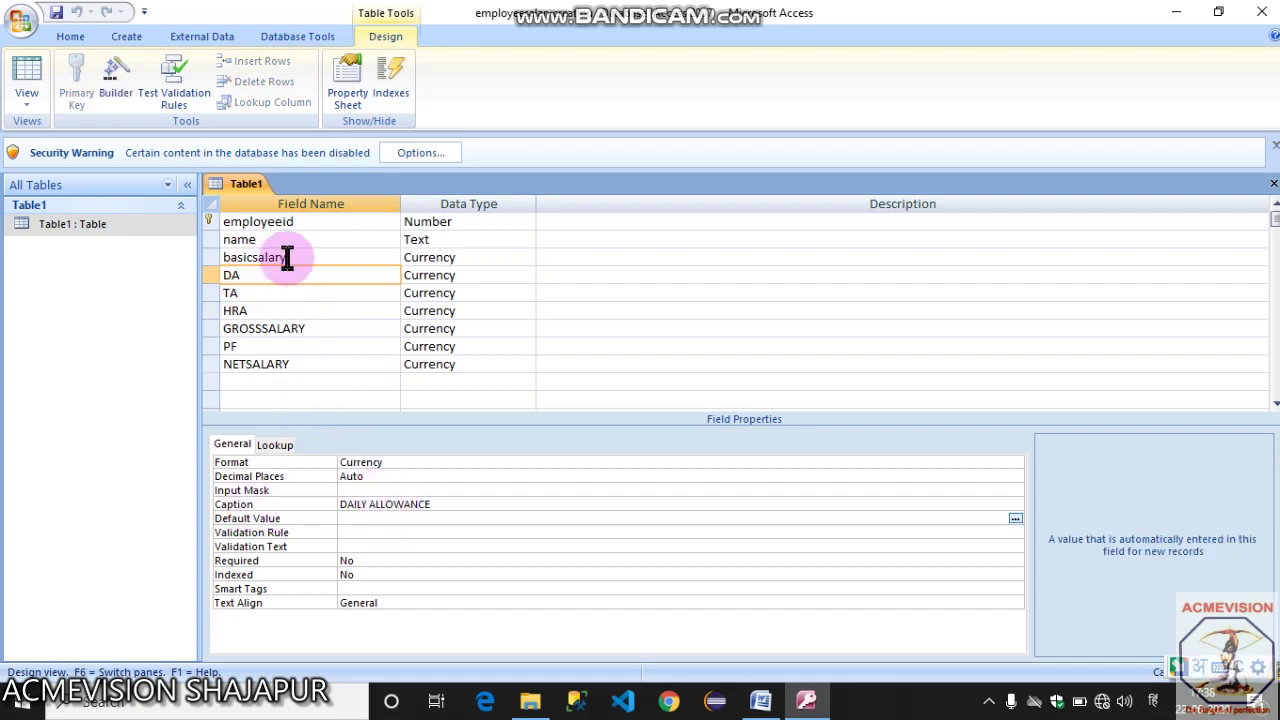
double_click(277, 292)
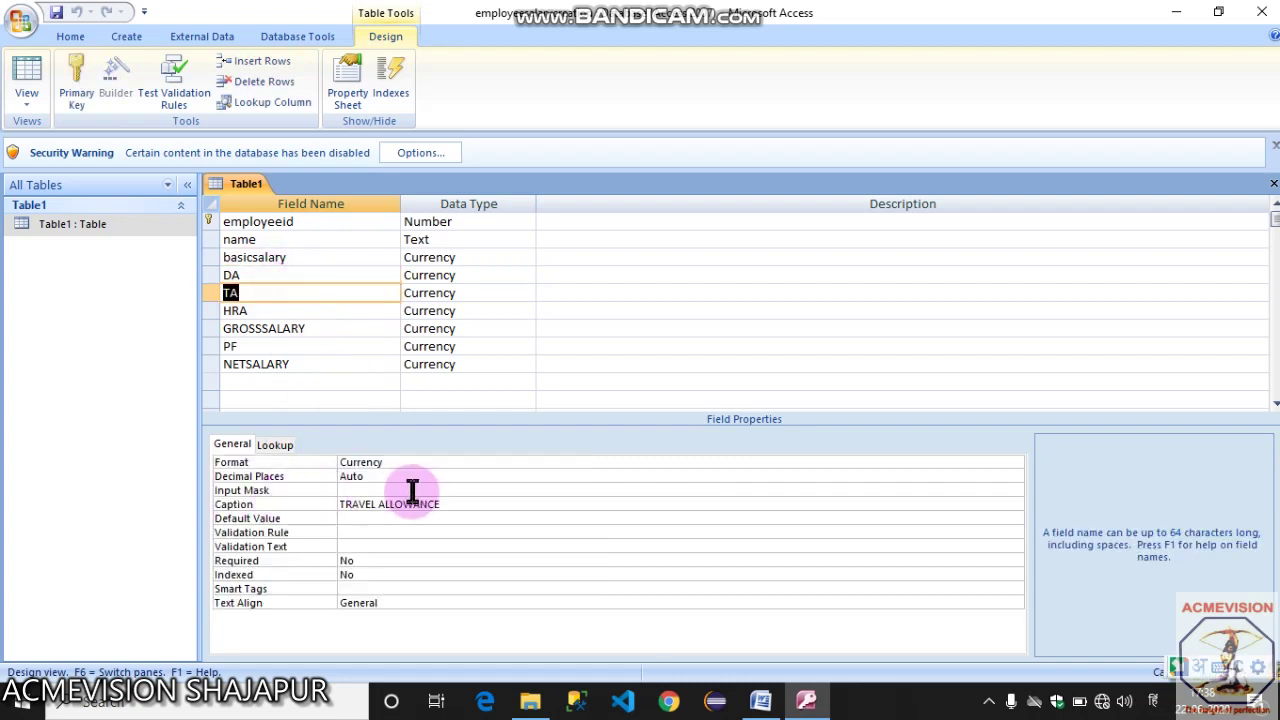
click(266, 324)
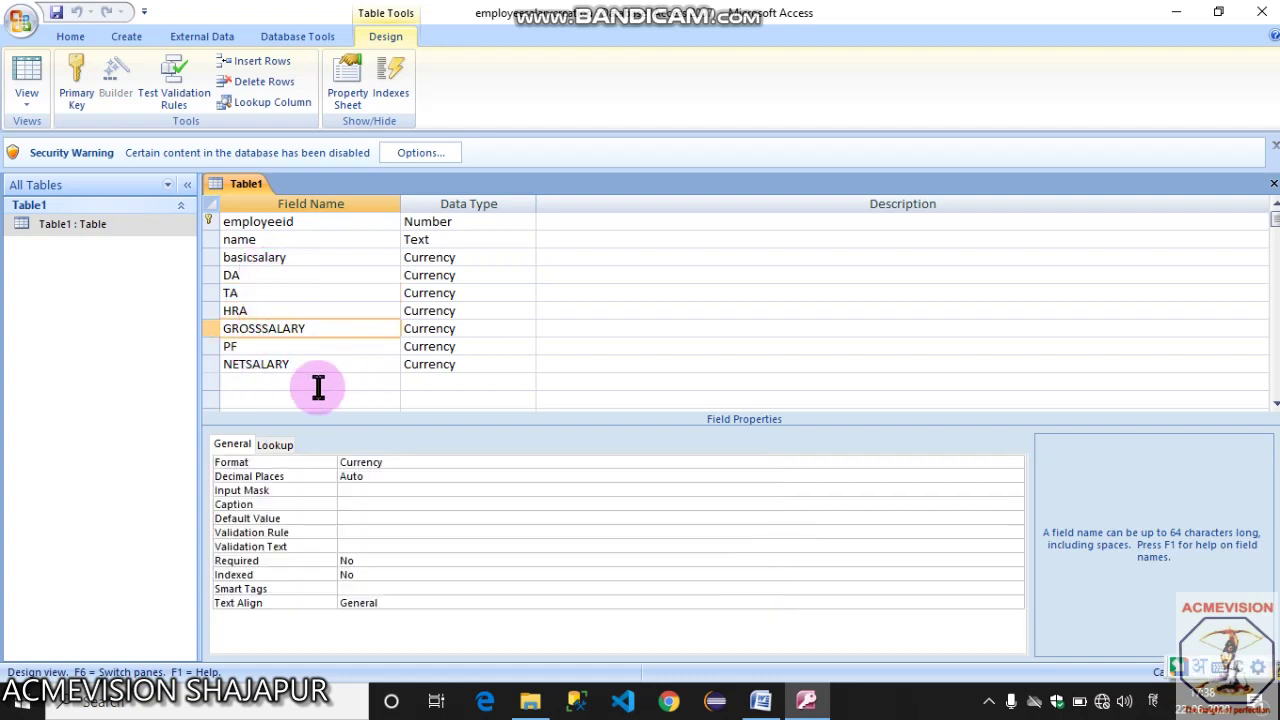
click(27, 97)
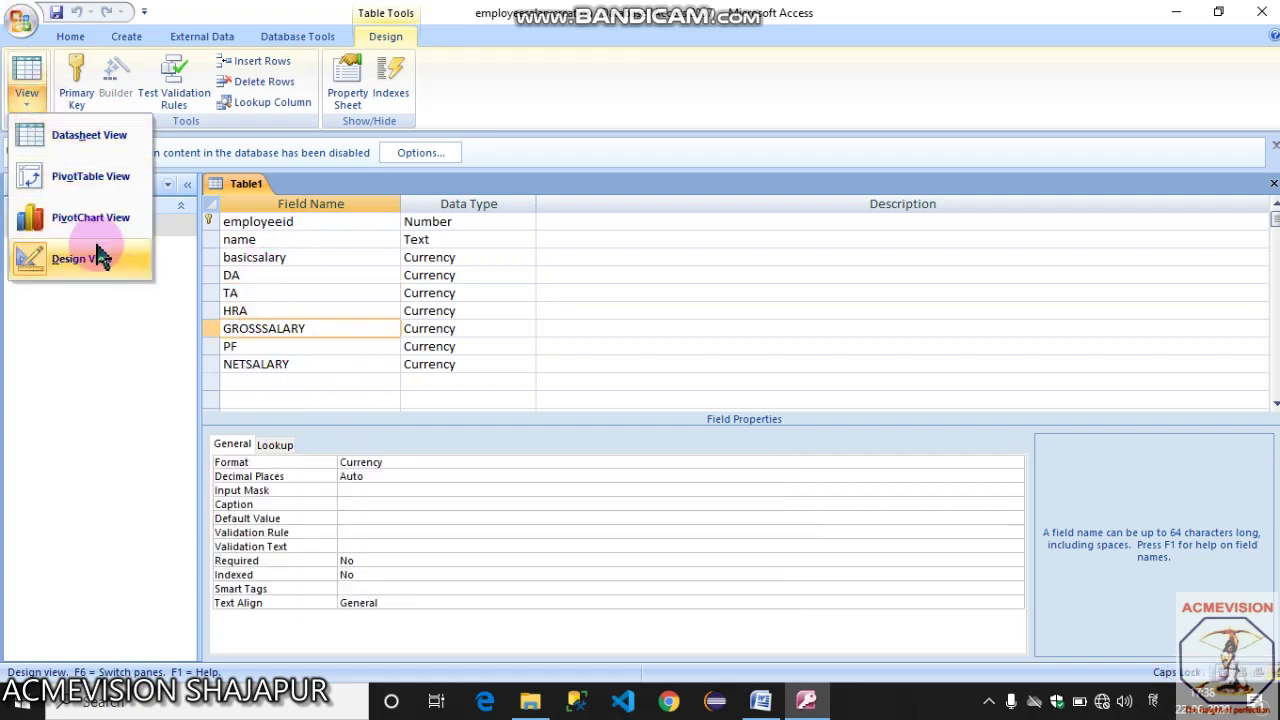
click(89, 135)
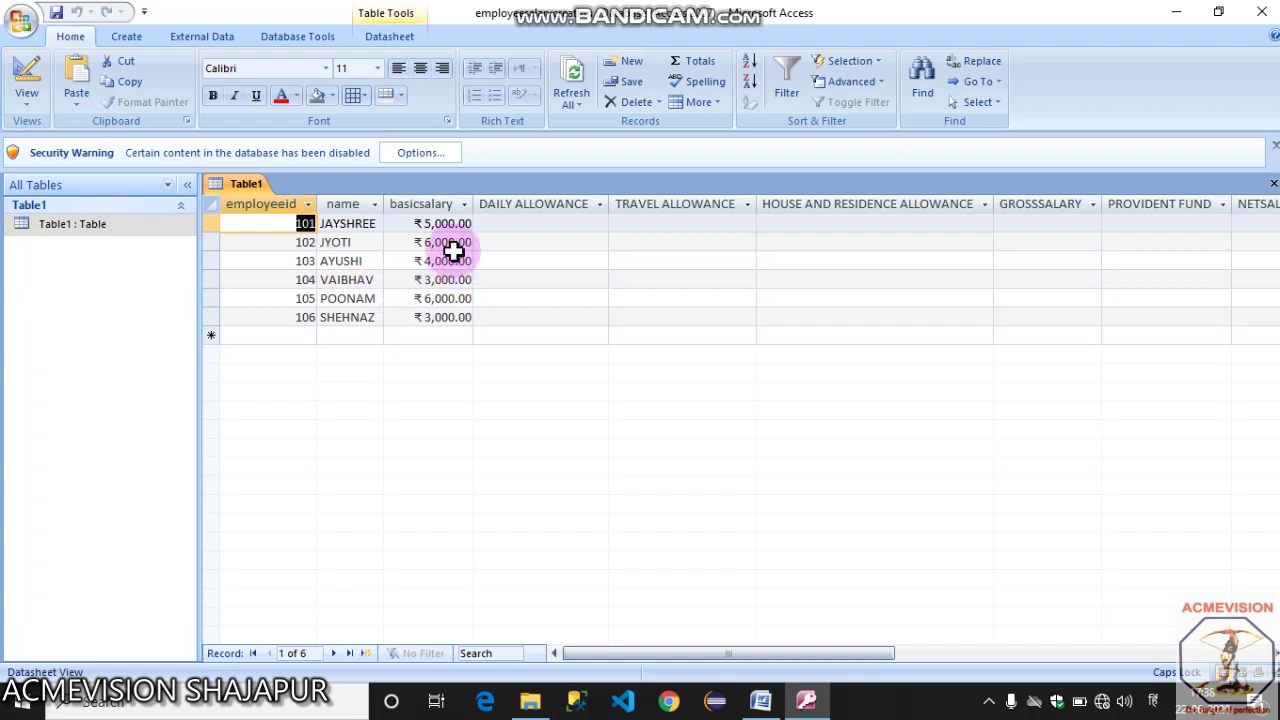
- Create a new query in Design View with Table1 added, and enlarge its field list to show all fields
click(126, 36)
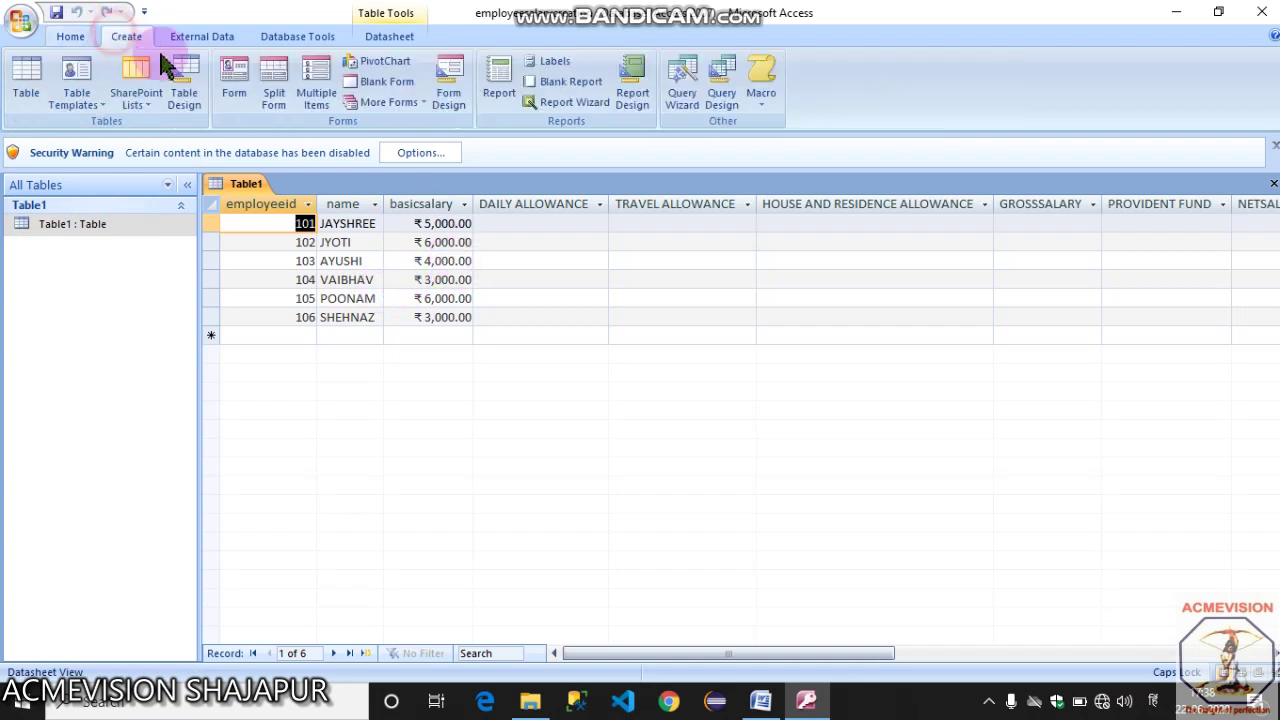
click(718, 105)
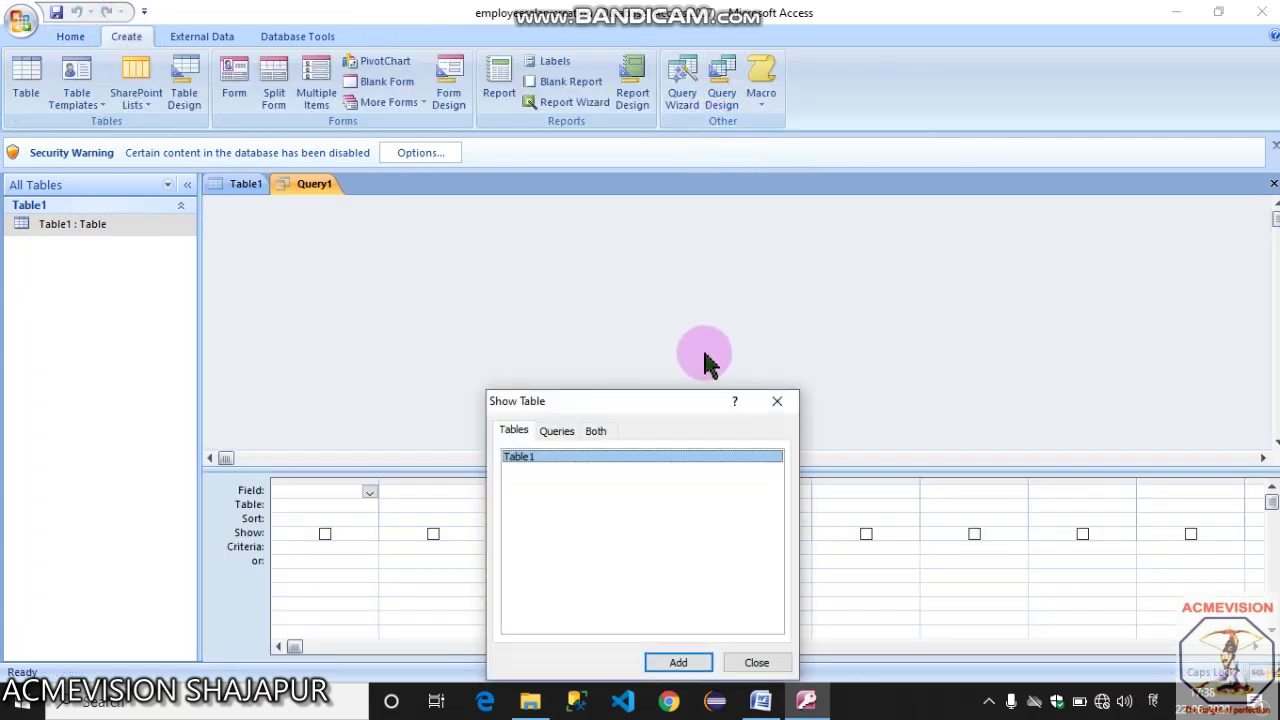
drag(649, 405, 437, 187)
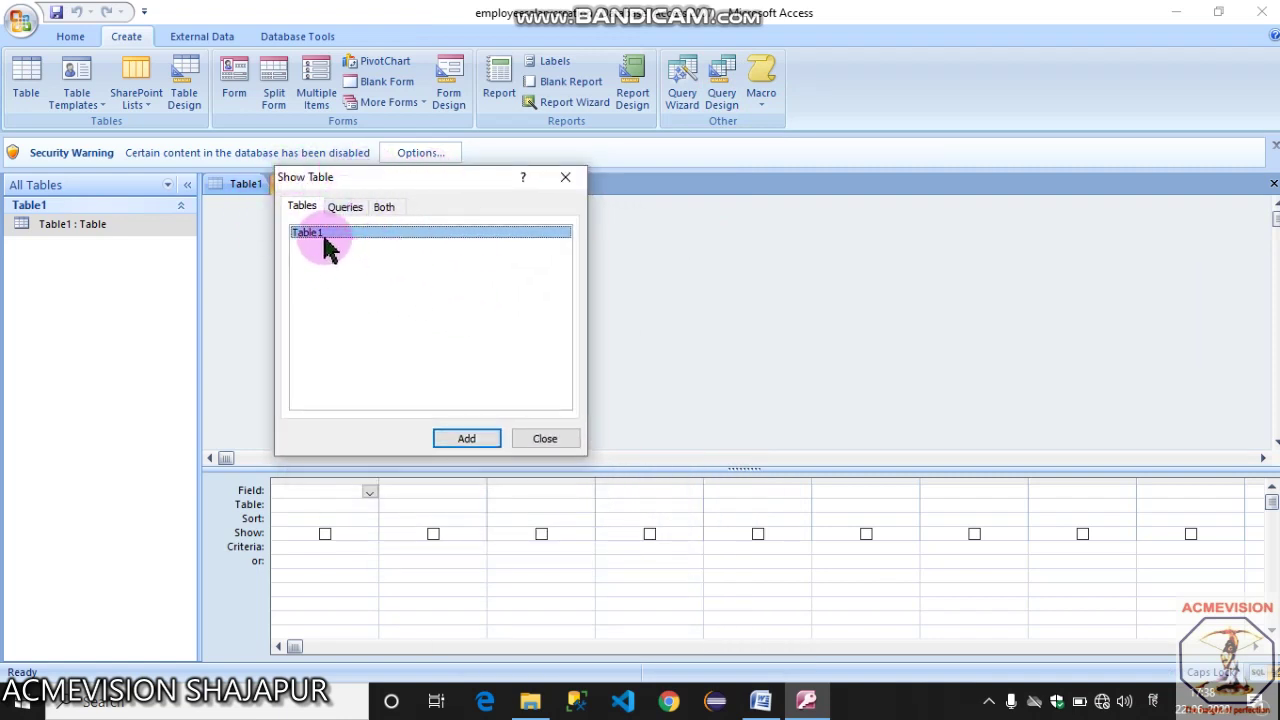
click(470, 440)
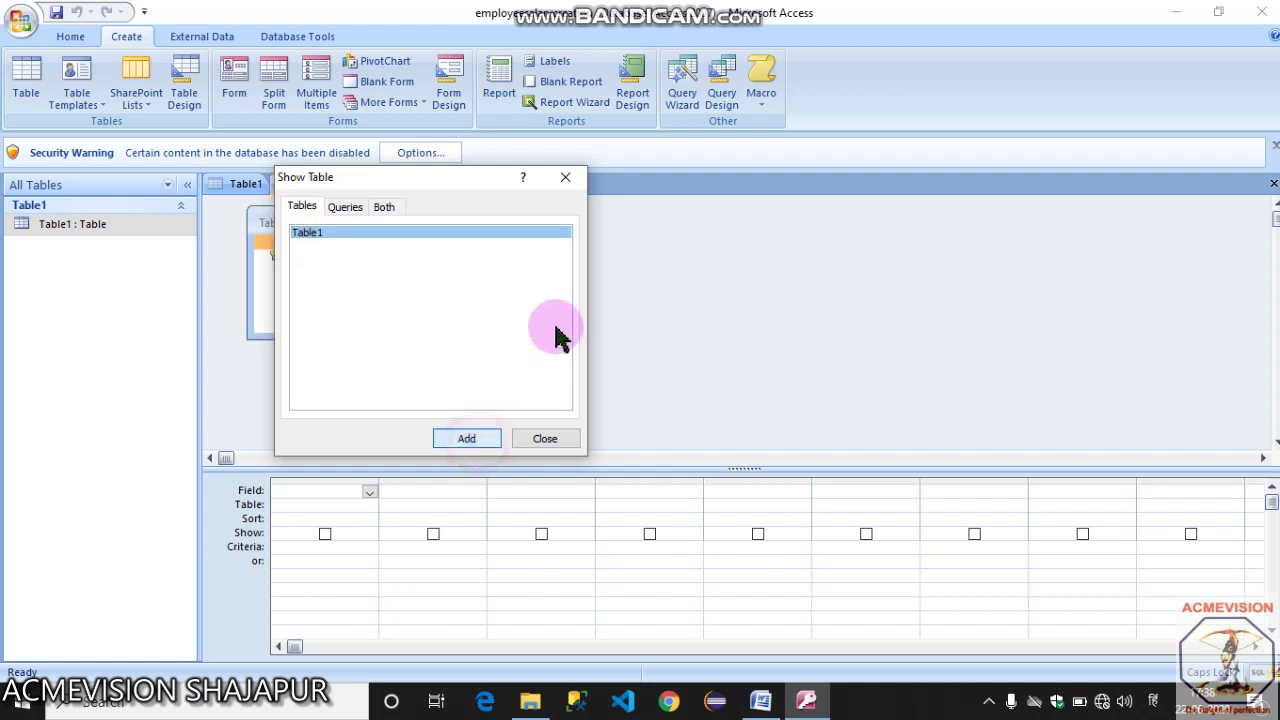
click(565, 177)
drag(384, 343, 457, 447)
- Add the name, basicsalary, DA, TA, HRA, GROSSSALARY, PF and NETSALARY fields to the query's design grid
click(314, 273)
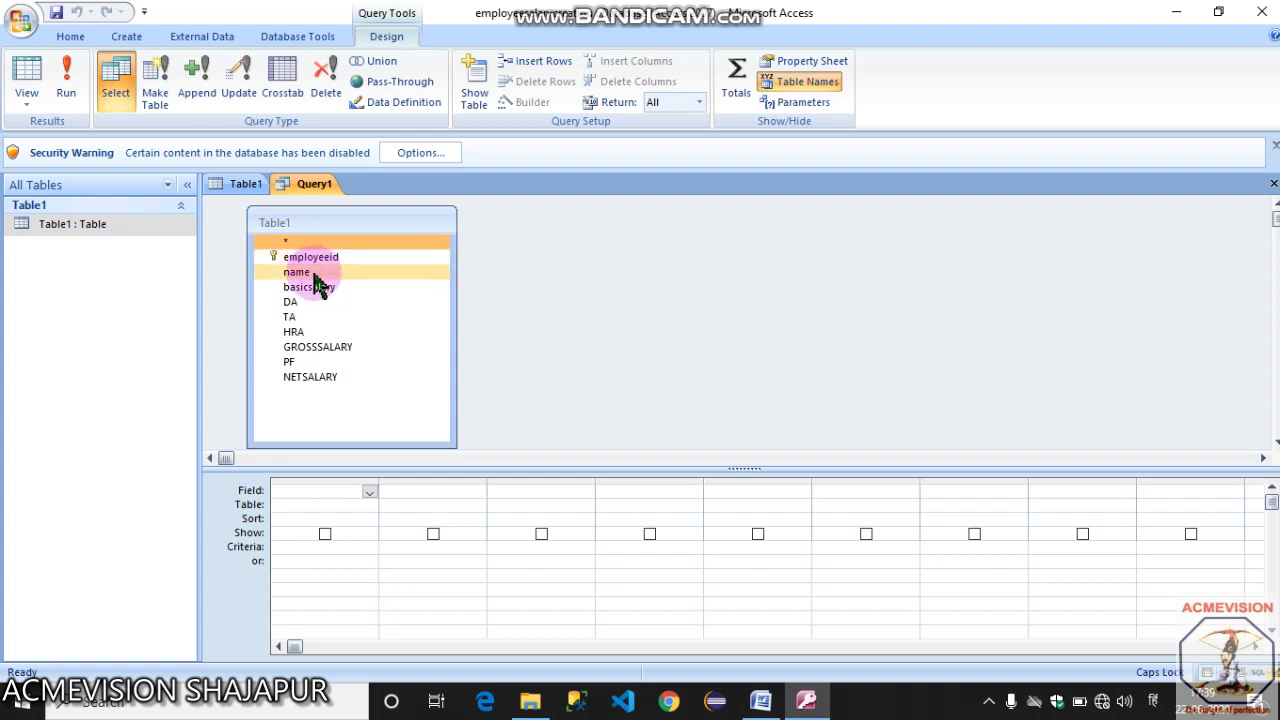
double_click(314, 274)
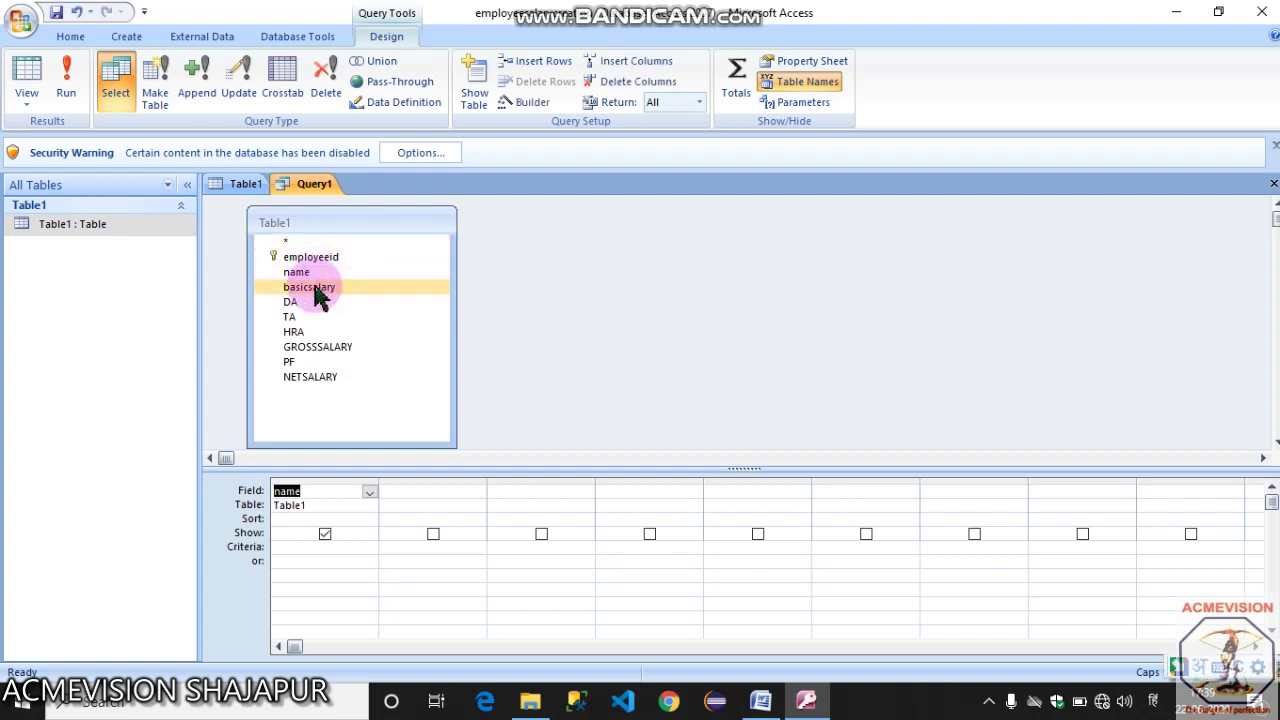
double_click(316, 288)
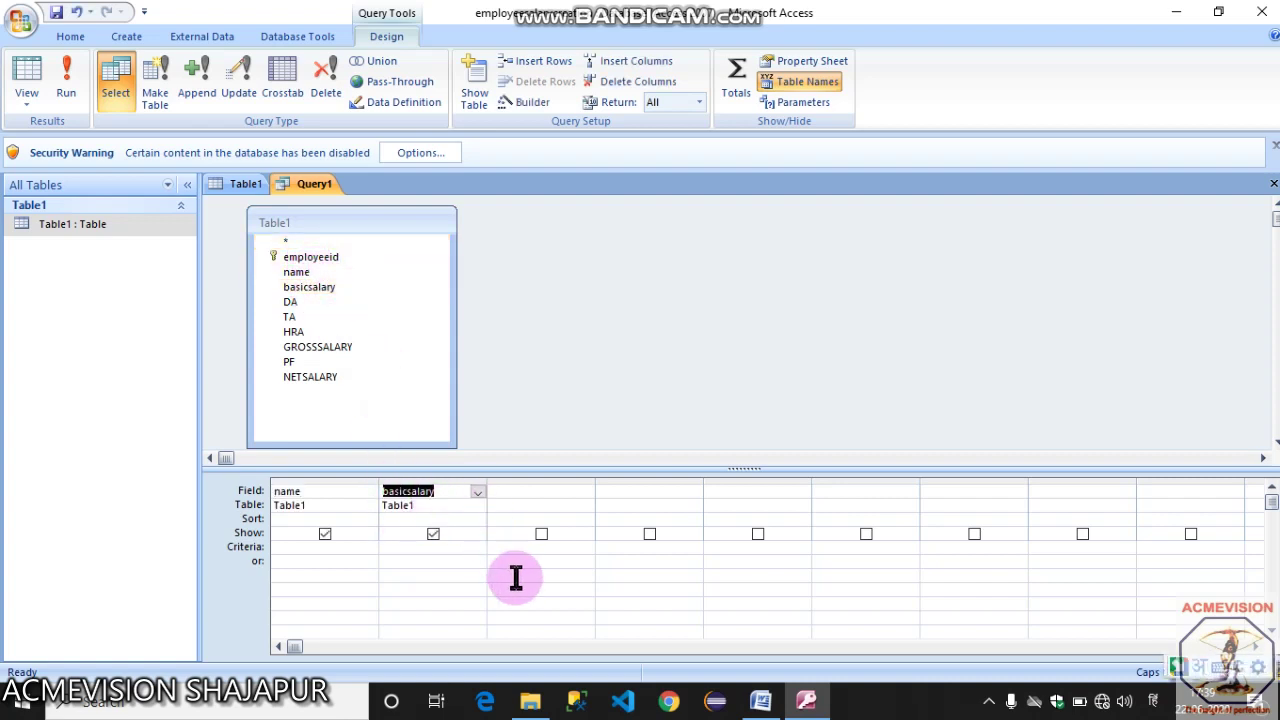
click(299, 310)
double_click(298, 304)
double_click(300, 318)
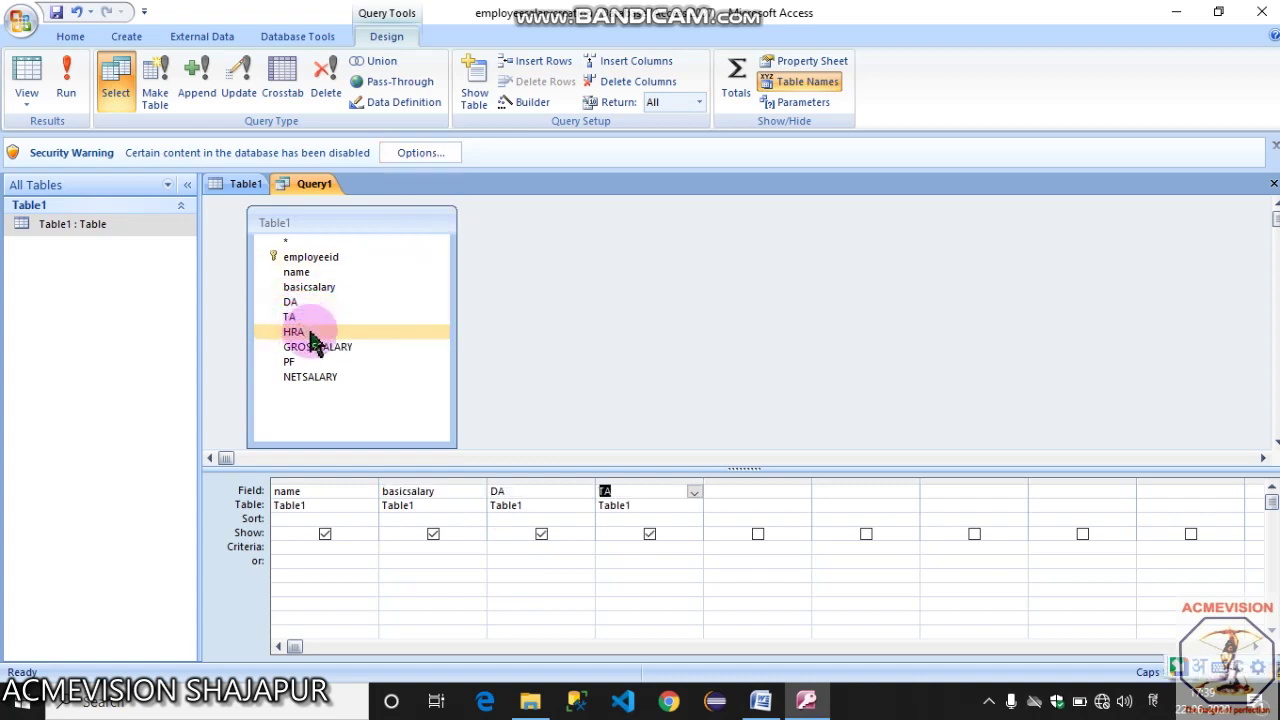
double_click(308, 332)
double_click(318, 347)
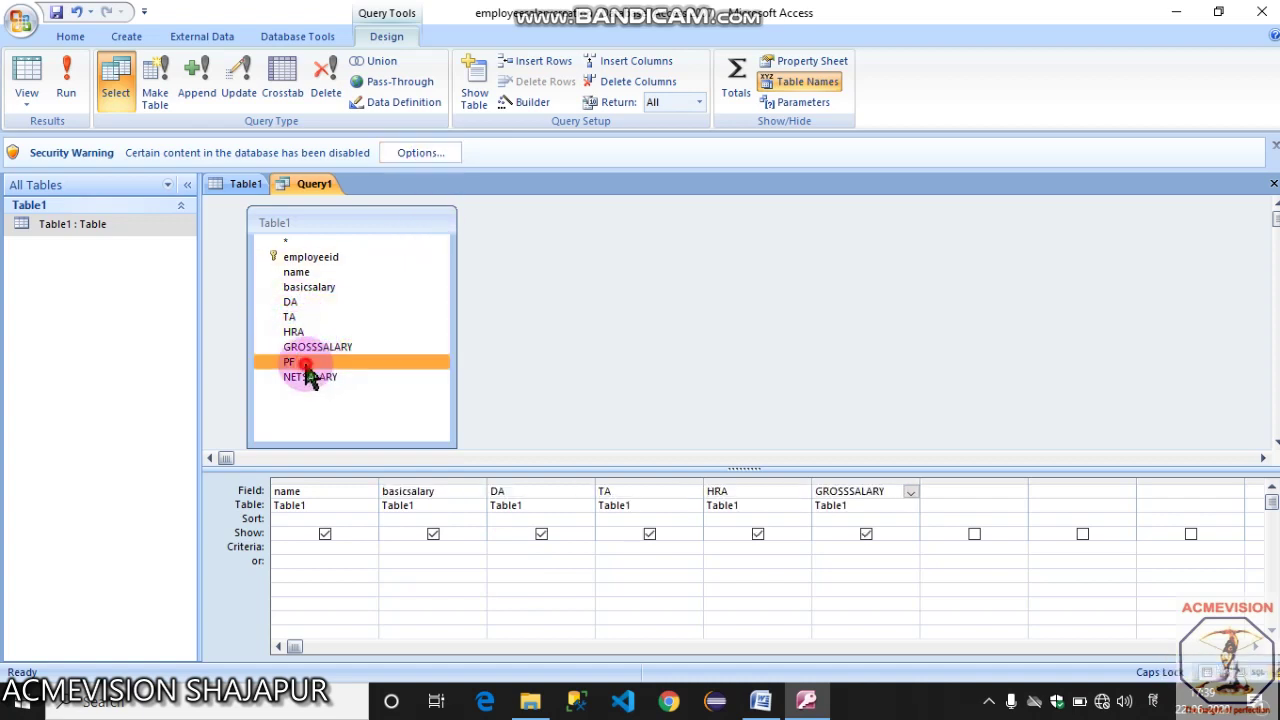
double_click(310, 362)
double_click(318, 378)
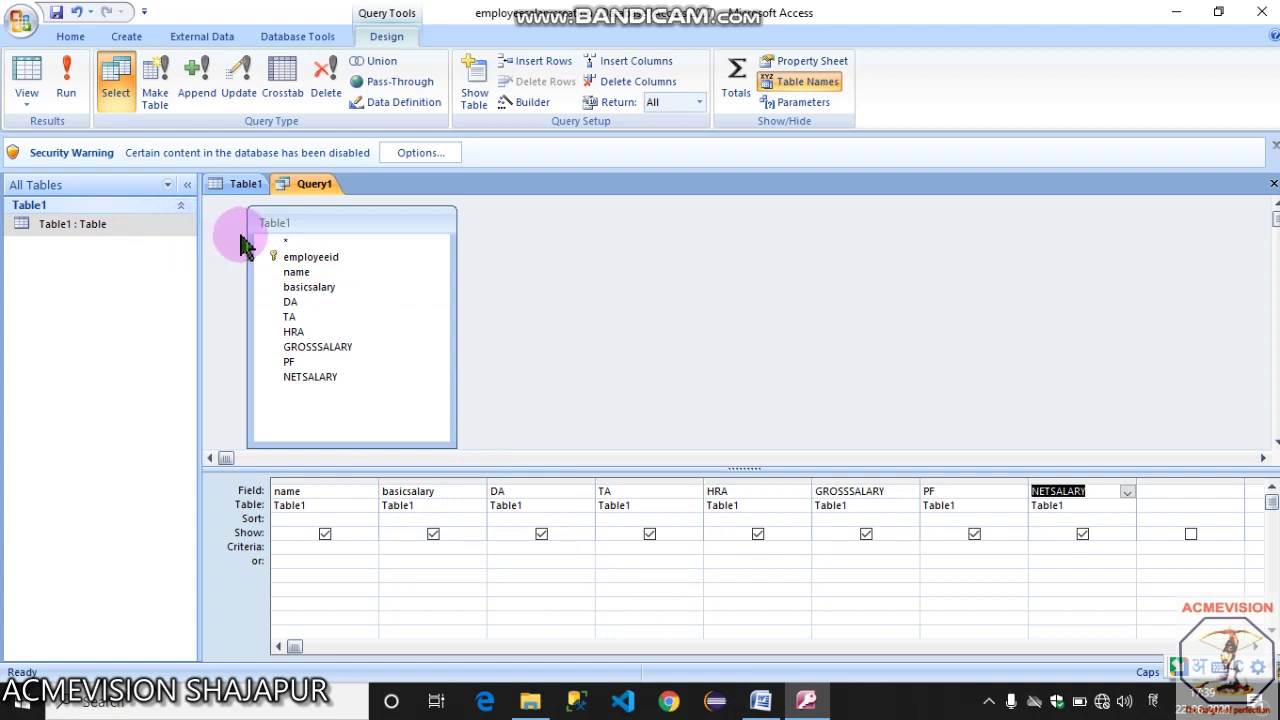
- Define the DA column as DA:[basicsalary]*50/100, changing the keyboard input language from Hindi to English
click(545, 515)
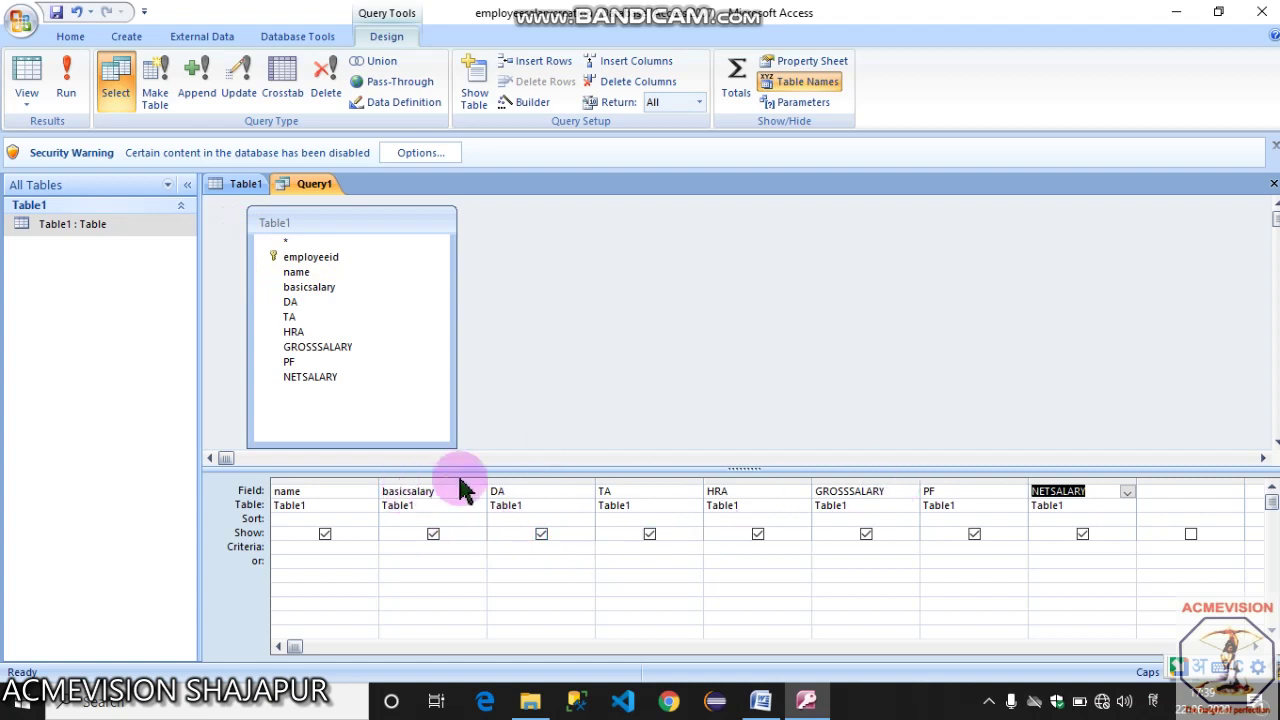
click(543, 491)
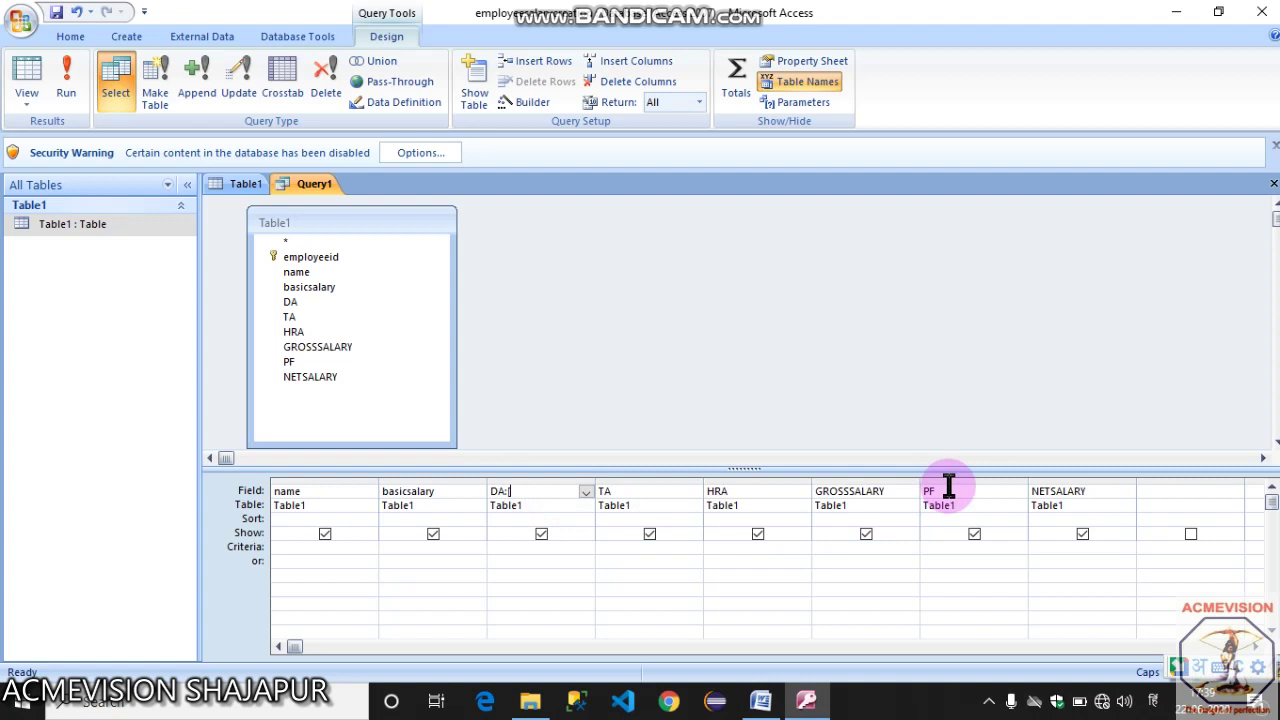
text([BA)
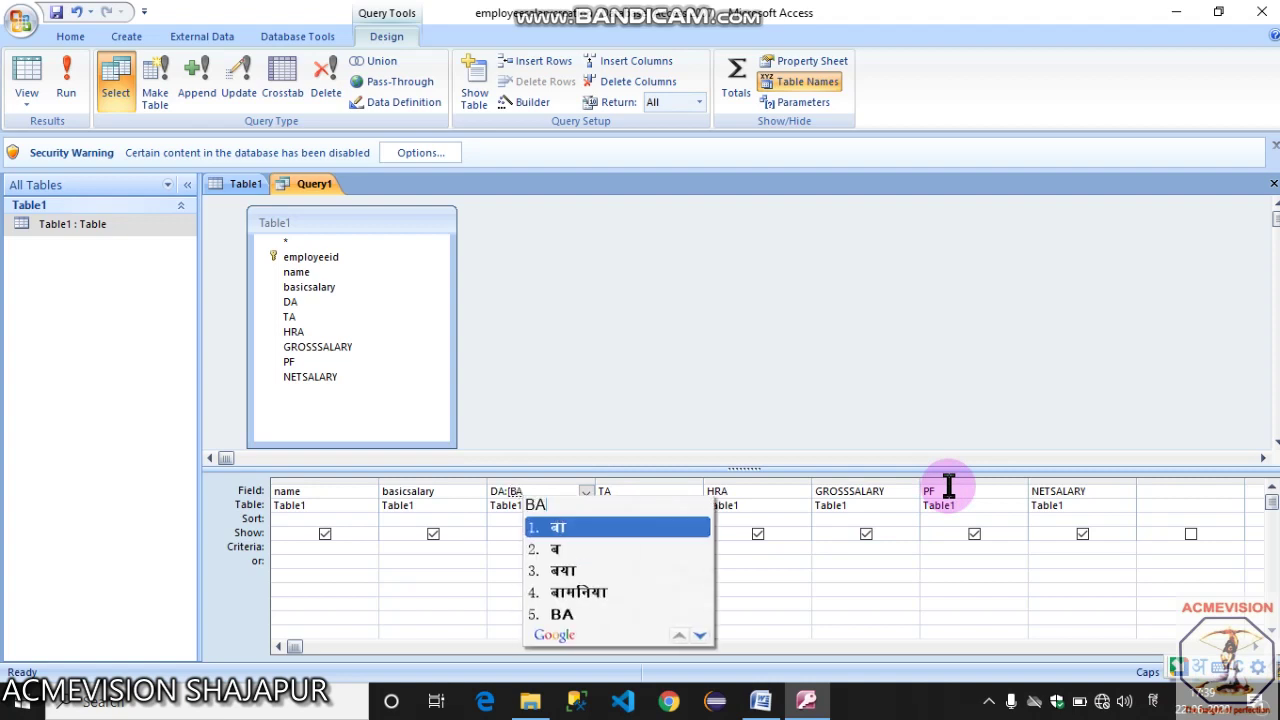
key(Escape)
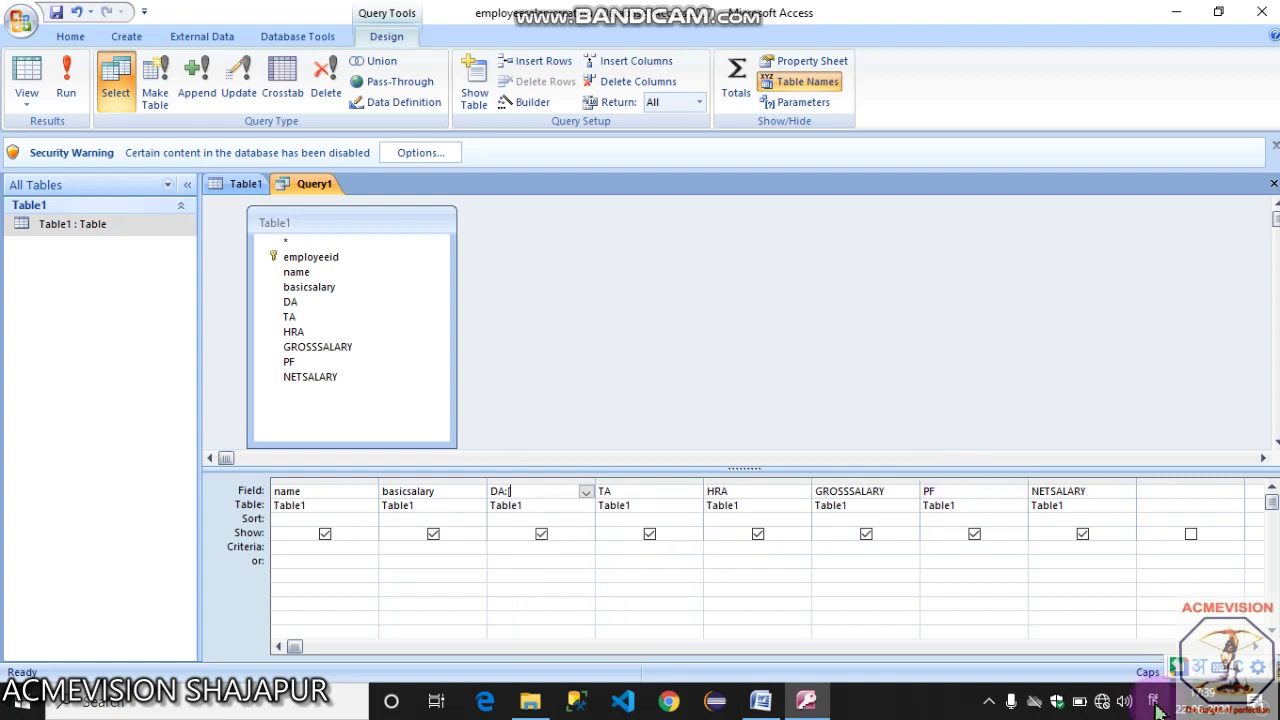
click(1155, 705)
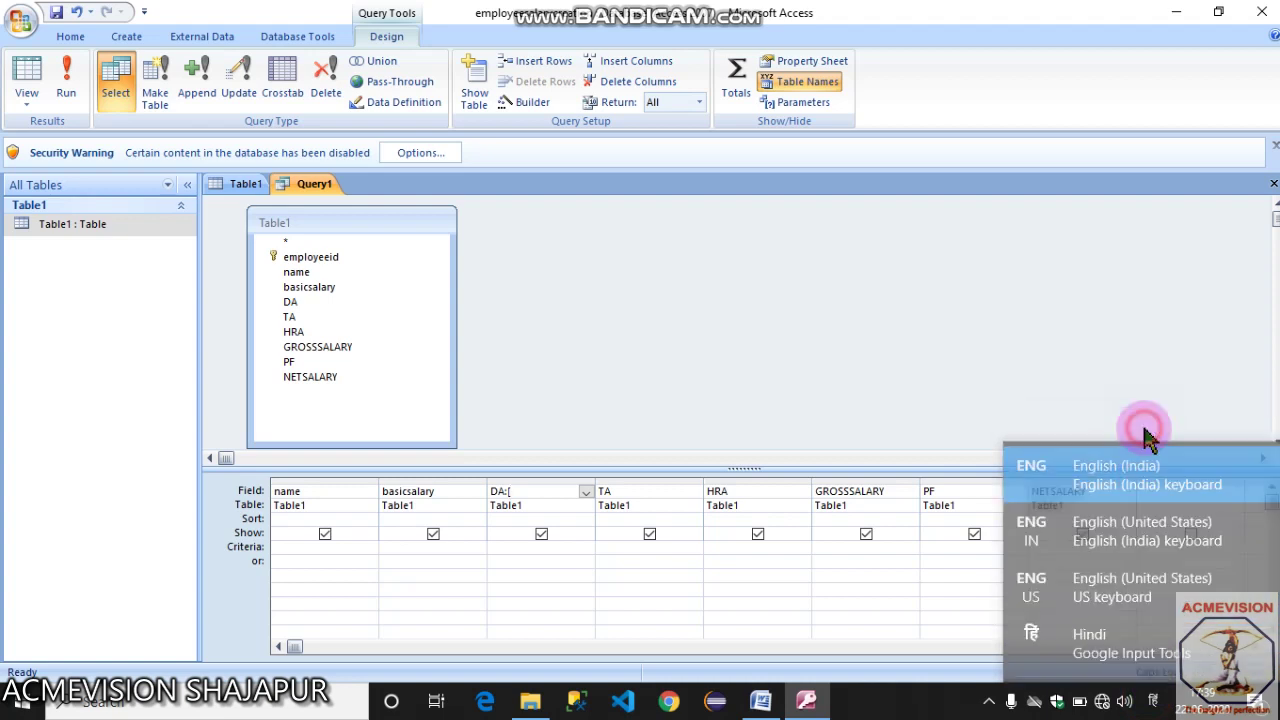
click(1146, 432)
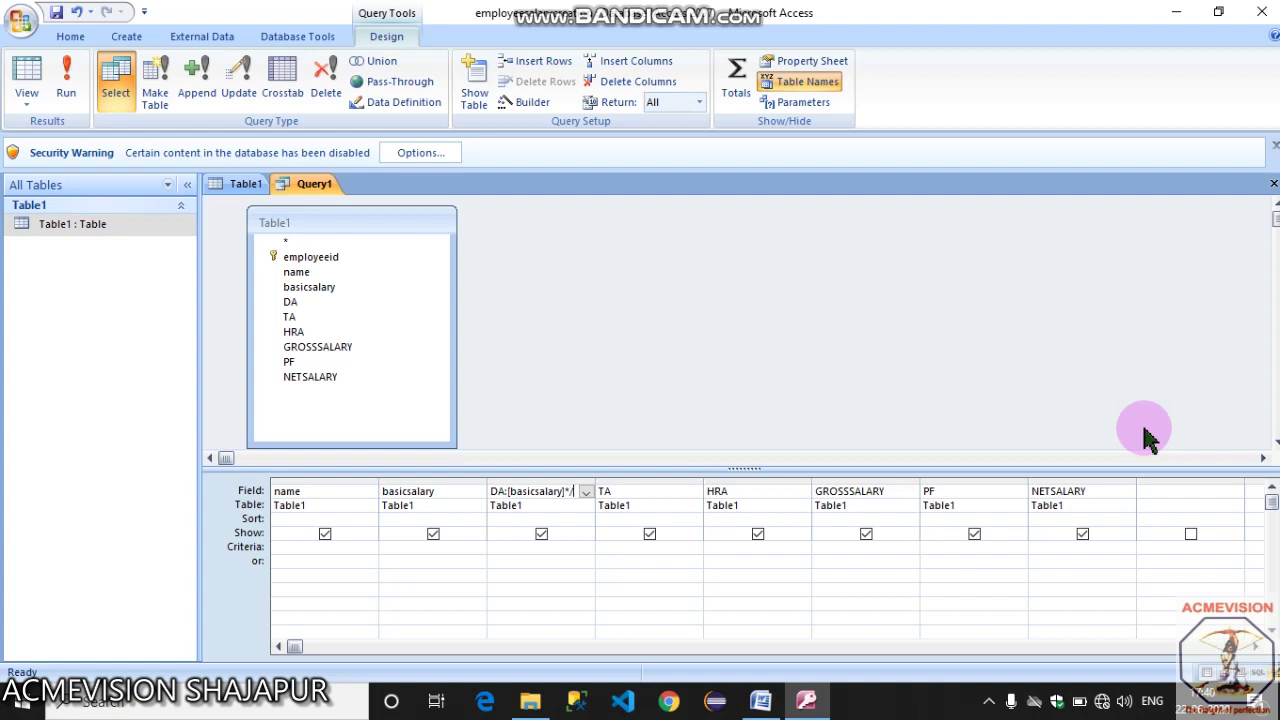
text(50/100)
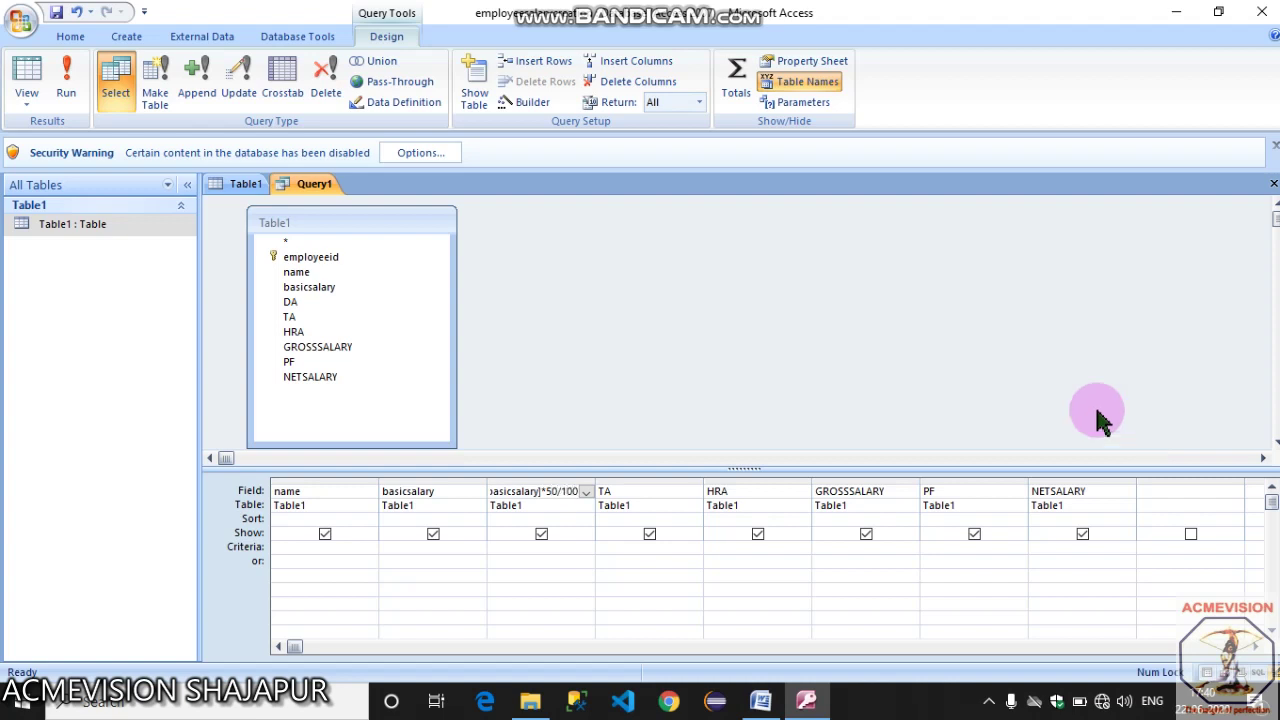
- Copy the formula part :[basicsalary]*50/100 of the DA column, leaving out the field name
click(511, 491)
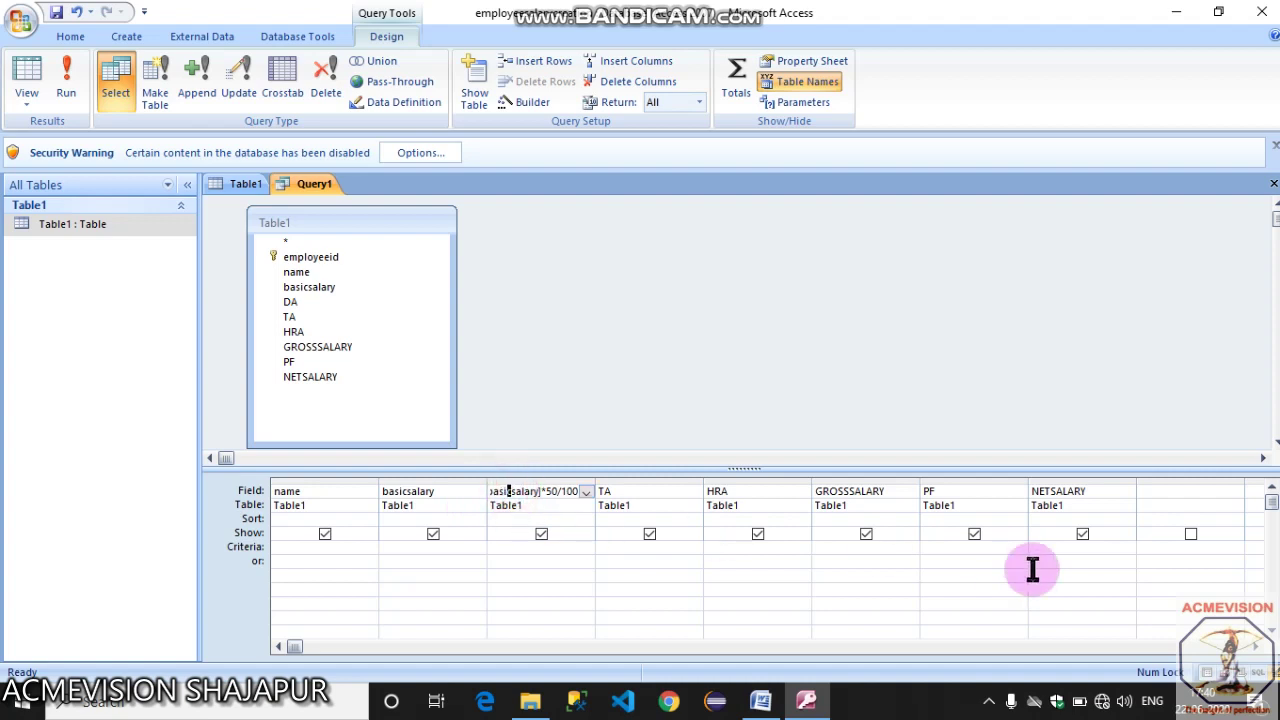
text(DA:)
key(shift+Left)
key(Right)
key(shift+Right)
key(shift+Right)
key(shift+Right)
key(shift+Right)
key(shift+Right)
key(shift+Right)
key(shift+Right)
key(shift+Right)
key(shift+Right)
key(shift+Right)
key(shift+Right)
key(shift+Right)
key(shift+Right)
key(shift+Right)
key(shift+Right)
key(shift+Right)
key(shift+Right)
key(shift+Right)
key(shift+Right)
key(shift+Right)
key(shift+Right)
key(ctrl+c)
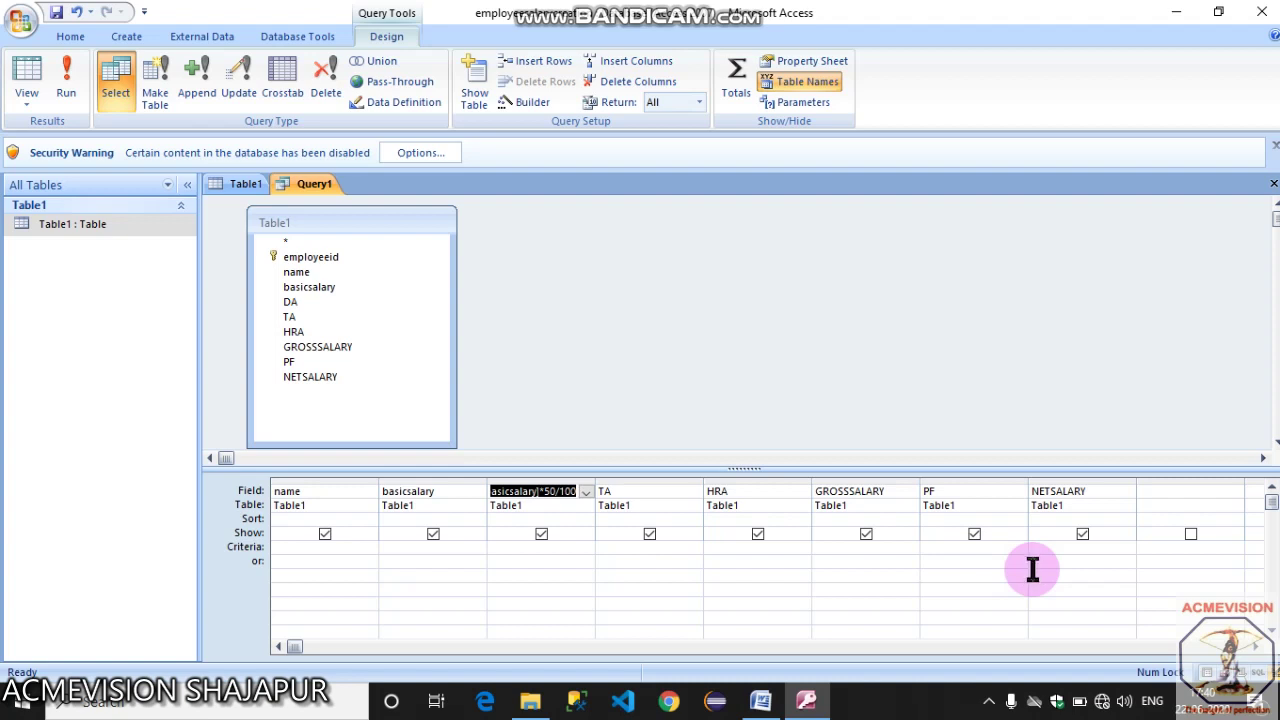
- Define the TA column as TA:[basicsalary]*10/100 by reusing the copied formula and changing its percentage
click(684, 491)
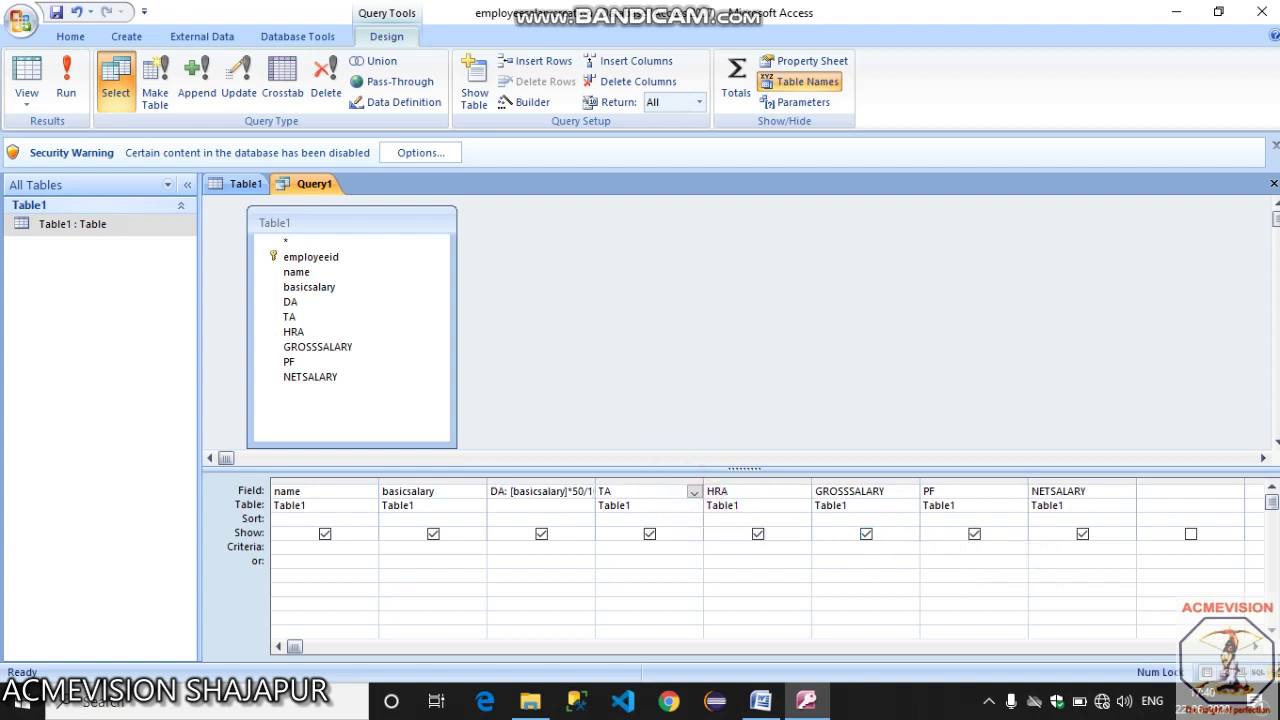
key(ctrl+v)
click(637, 492)
key(BackSpace)
key(BackSpace)
text(*)
key(Left)
key(Right)
key(Right)
key(Right)
key(Right)
key(Right)
key(BackSpace)
key(BackSpace)
key(BackSpace)
key(BackSpace)
text(20)
key(BackSpace)
key(BackSpace)
text(10/100)
- Define the HRA column as HRA:[basicsalary]*20/100 by reusing the copied formula and changing its percentage
click(766, 493)
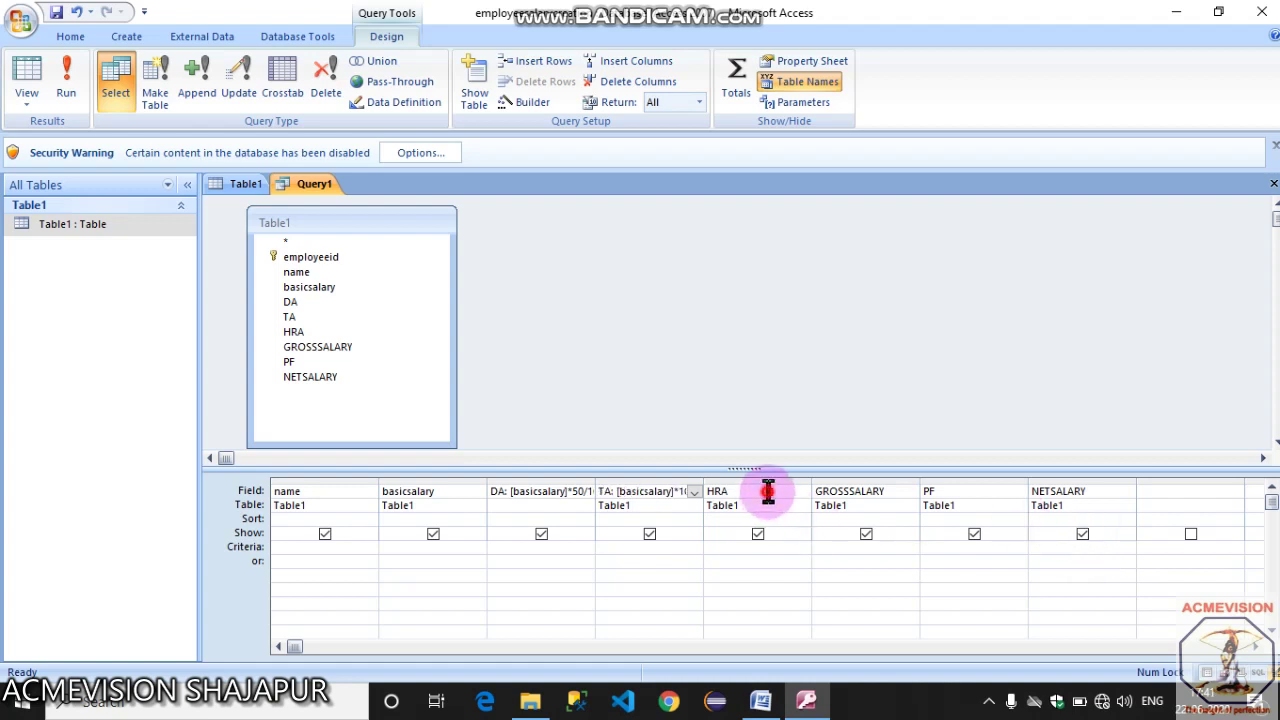
key(ctrl+v)
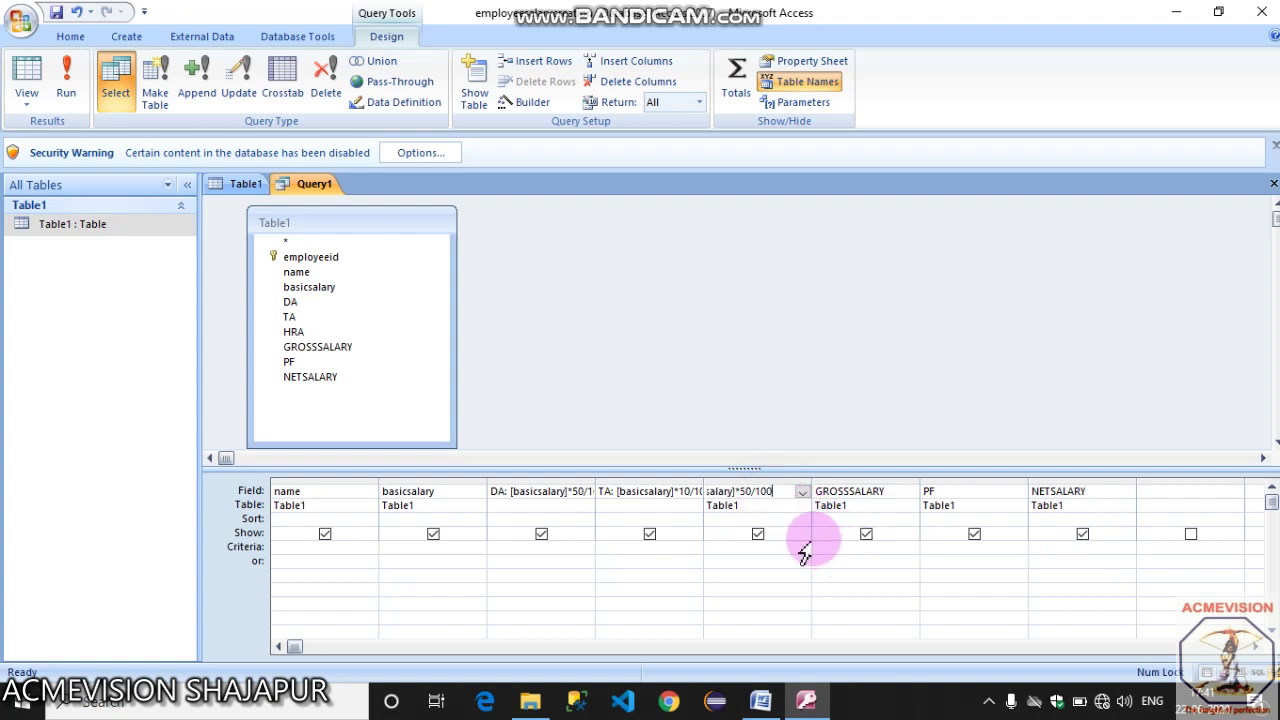
key(BackSpace)
key(BackSpace)
key(BackSpace)
key(BackSpace)
key(BackSpace)
key(BackSpace)
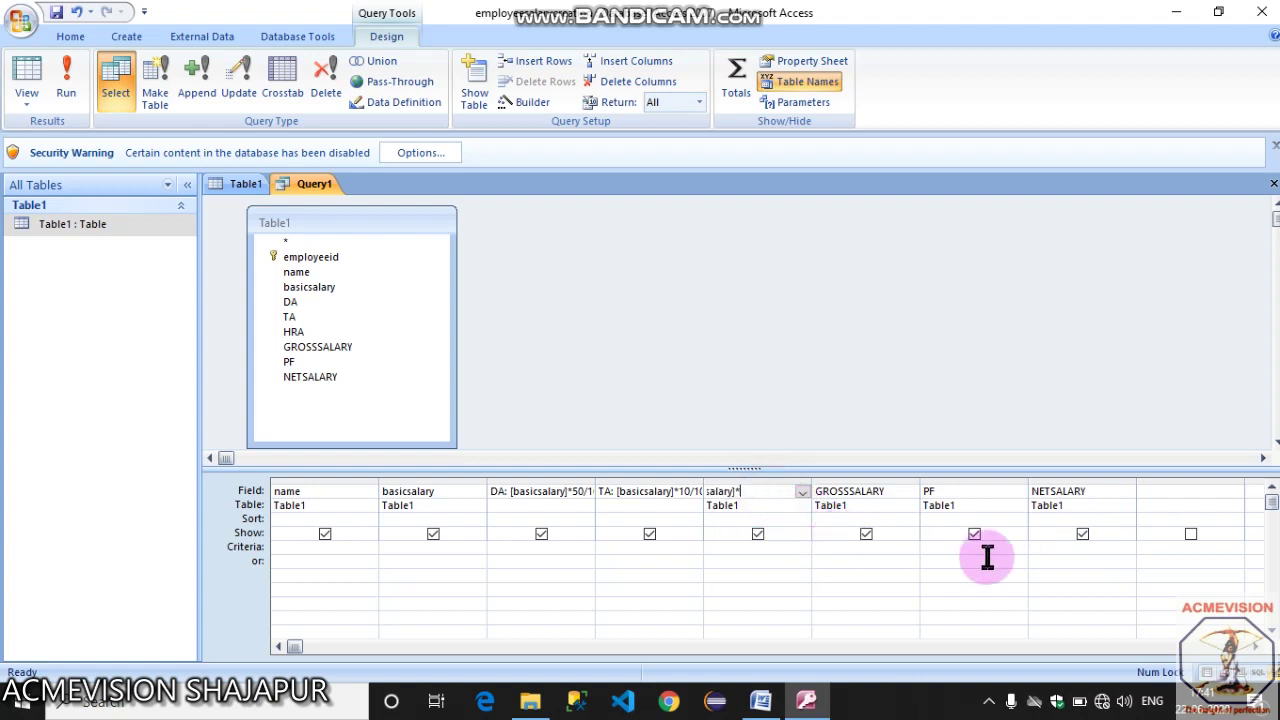
text(20/100)
click(893, 491)
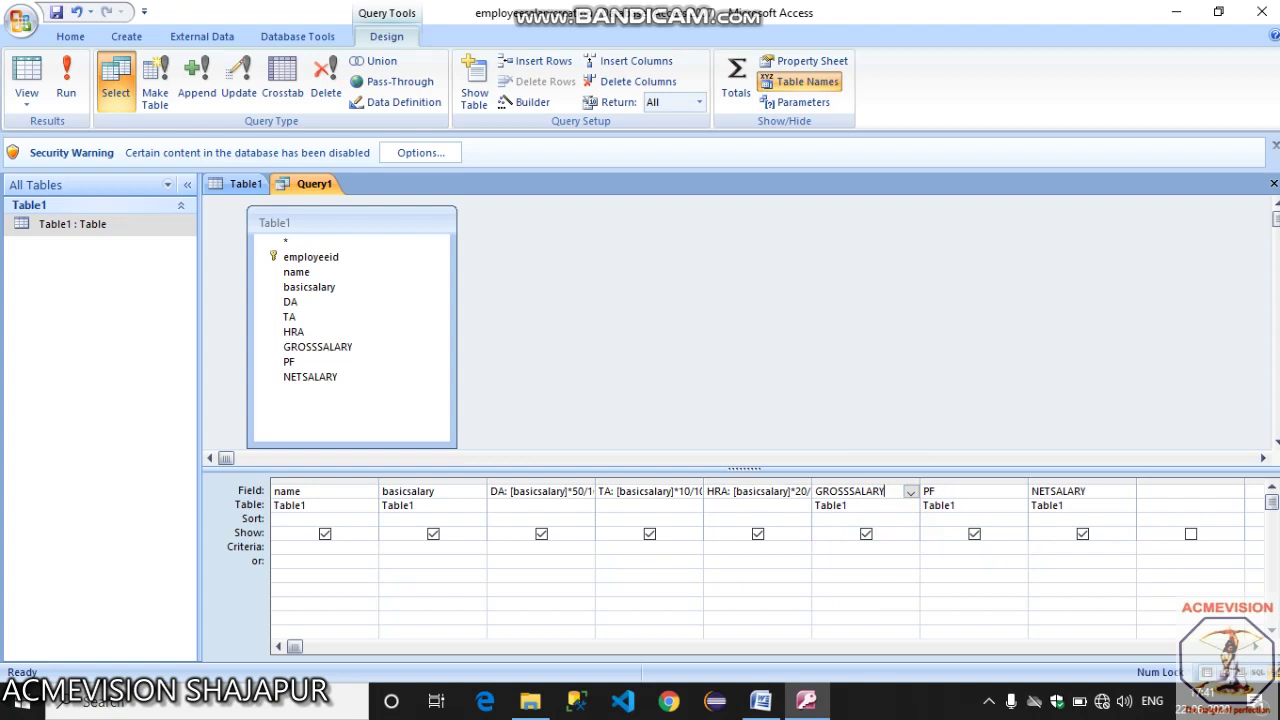
- Define the GROSSSALARY column as GROSSSALARY:[basicsalary]+[DA]+[TA]+[HRA]
text(:)
text([ba)
text(sicsal)
text(ary)
text(]+)
text([da)
key(BackSpace)
key(BackSpace)
key(Caps_Lock)
text(DA)
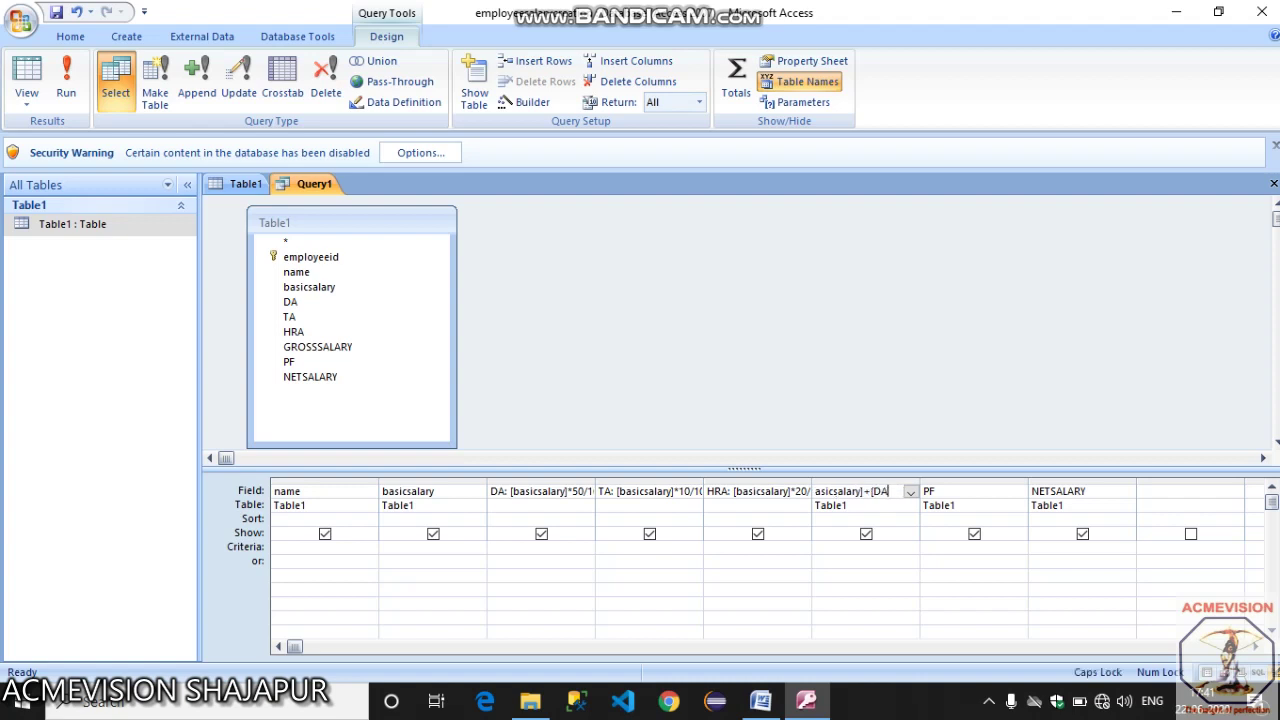
text(]+[TA]+[HRA])
- Define the PF column as 2.5 percent of gross salary with PF:[GROSSSALARY]*2.5/100
click(966, 503)
click(971, 491)
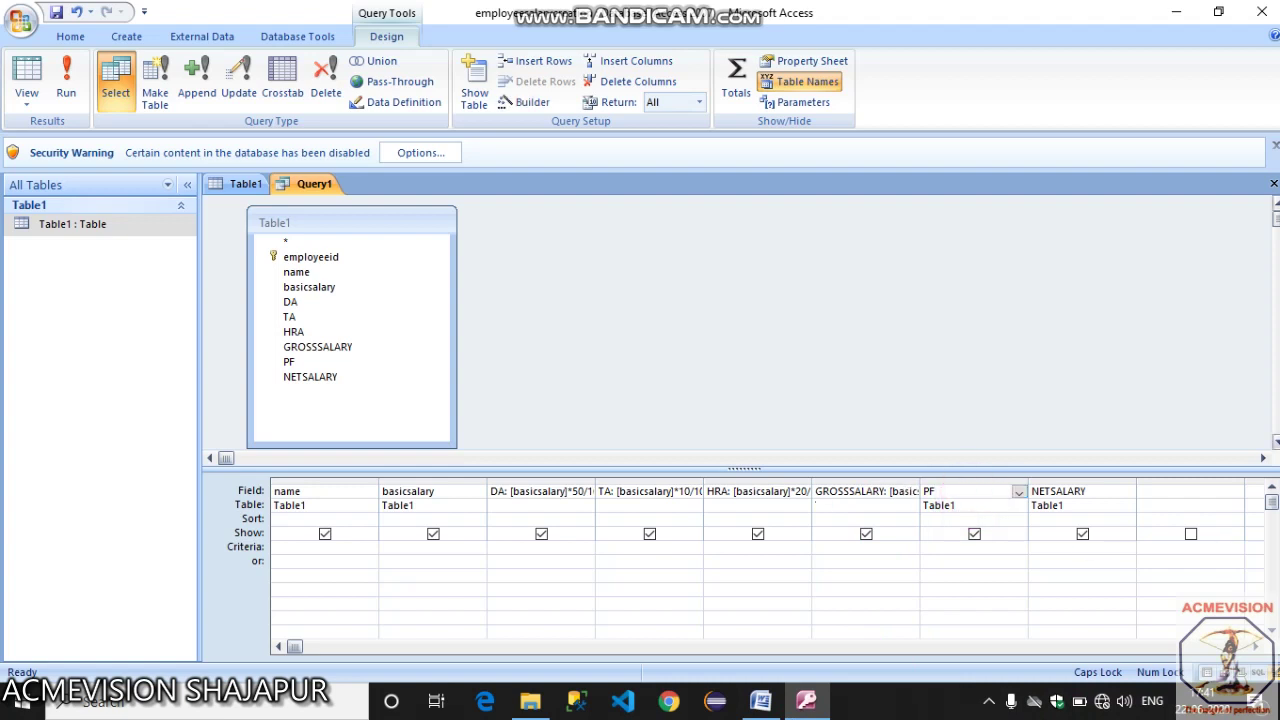
text(:)
text([)
text(GRO)
text(SSSALARY)
text(])
text(*2.5)
text(/100)
- Define the NETSALARY column as NETSALARY:[GROSSSALARY]-[PF]
click(1090, 492)
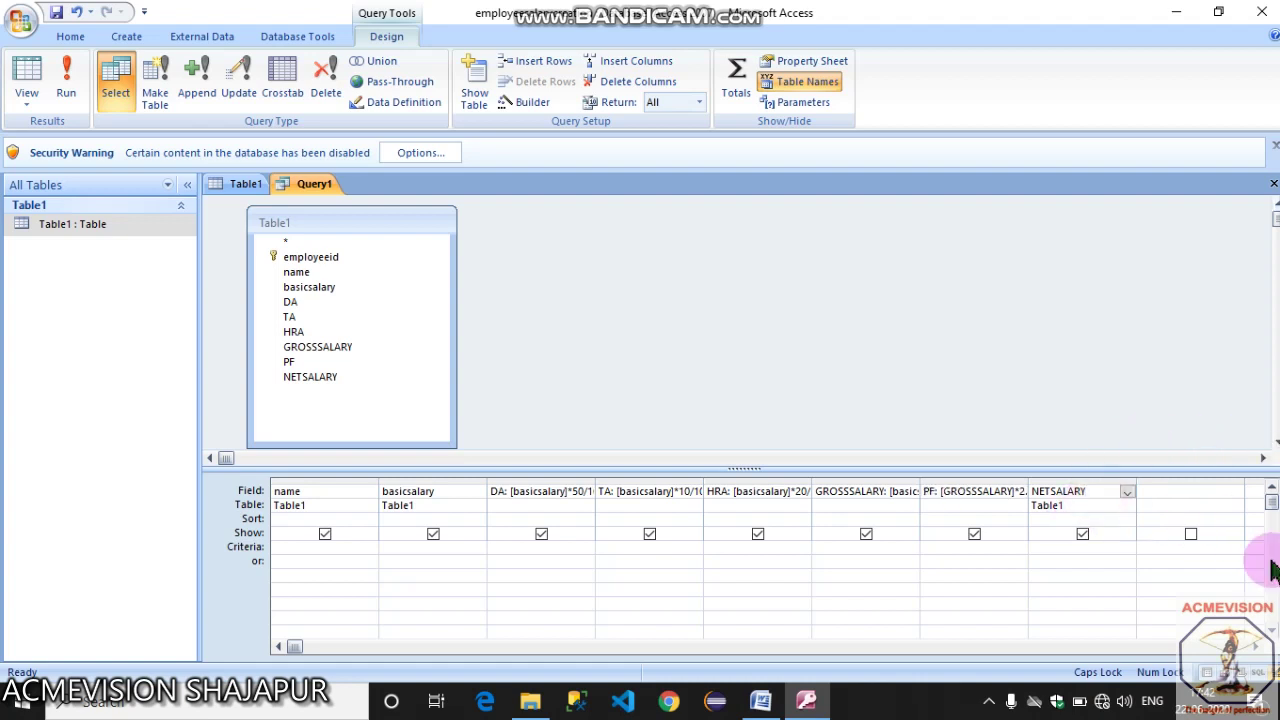
text(:[GROSSS)
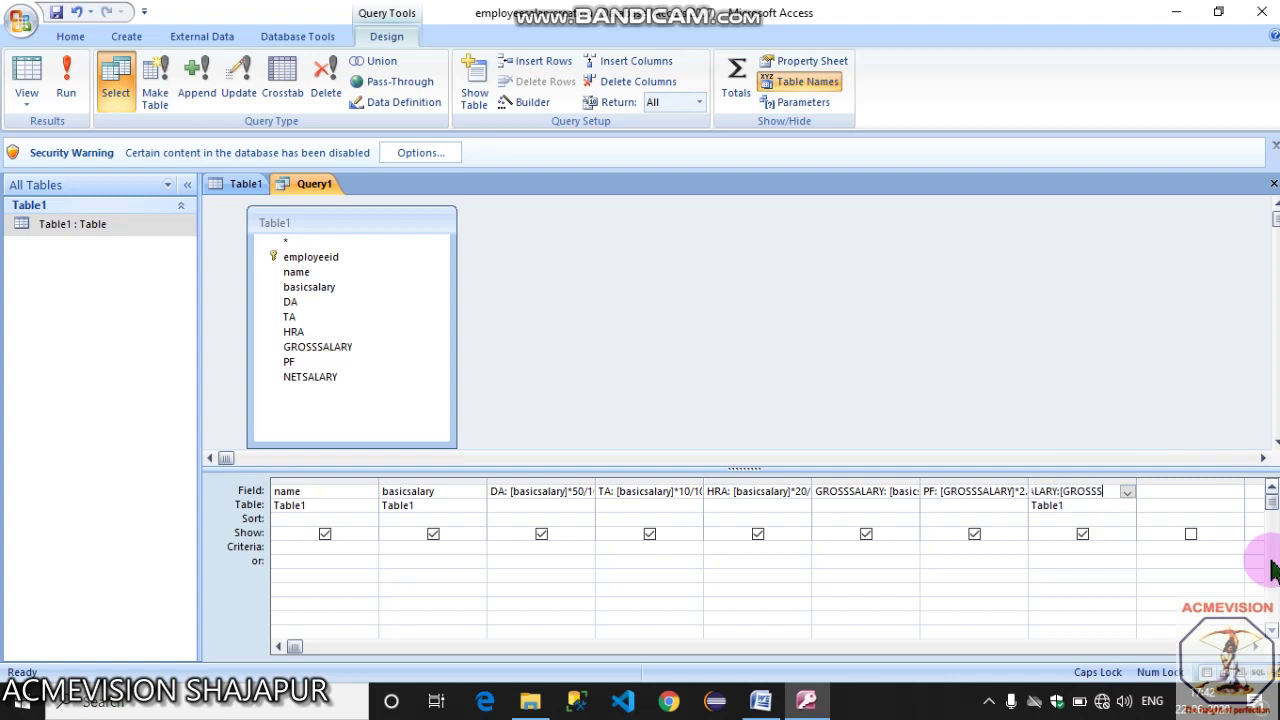
text(ALARY]-[PF)
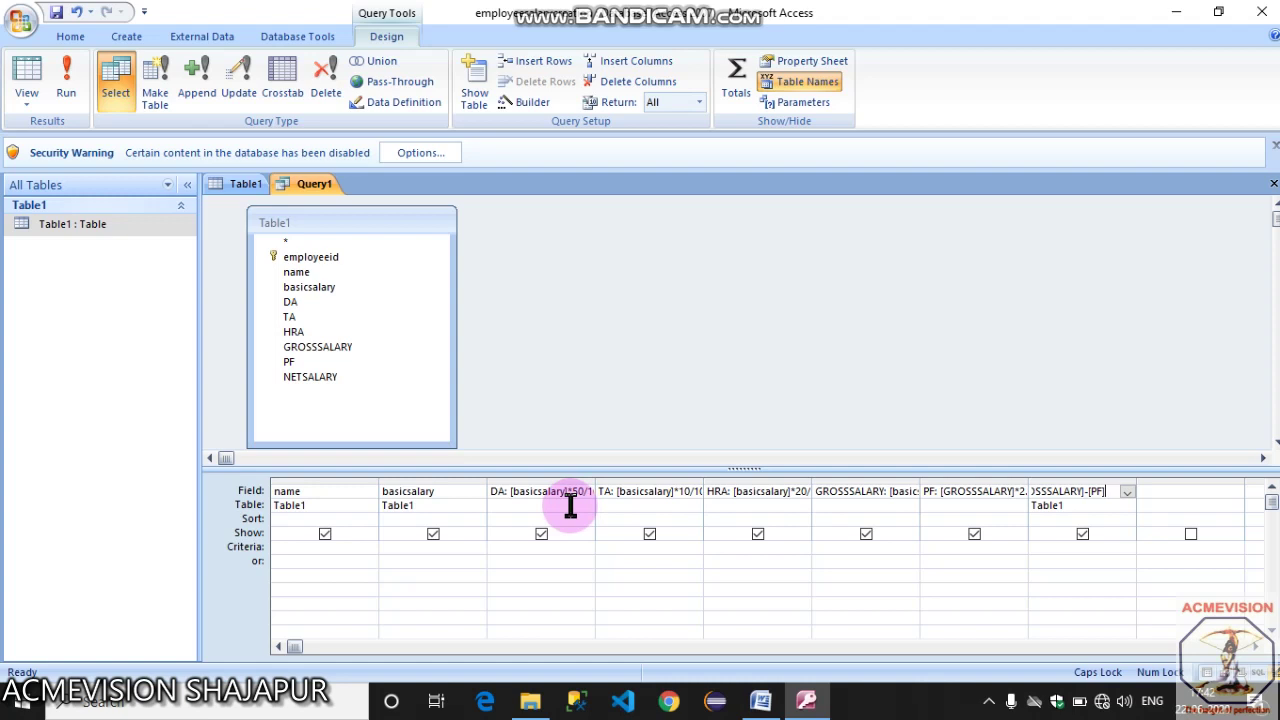
- Run the query and fit the widths of the GROSSSALARY, PF, NETSALARY and HRA columns to their contents
click(67, 92)
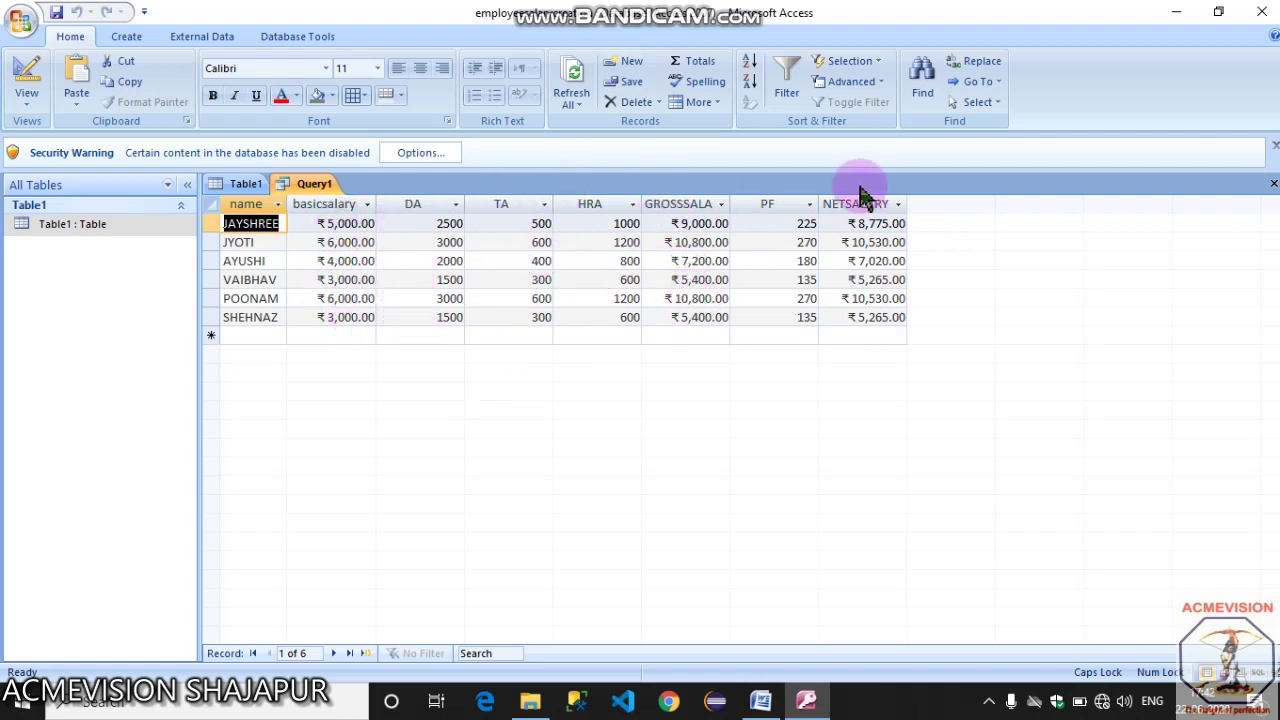
drag(730, 204, 749, 204)
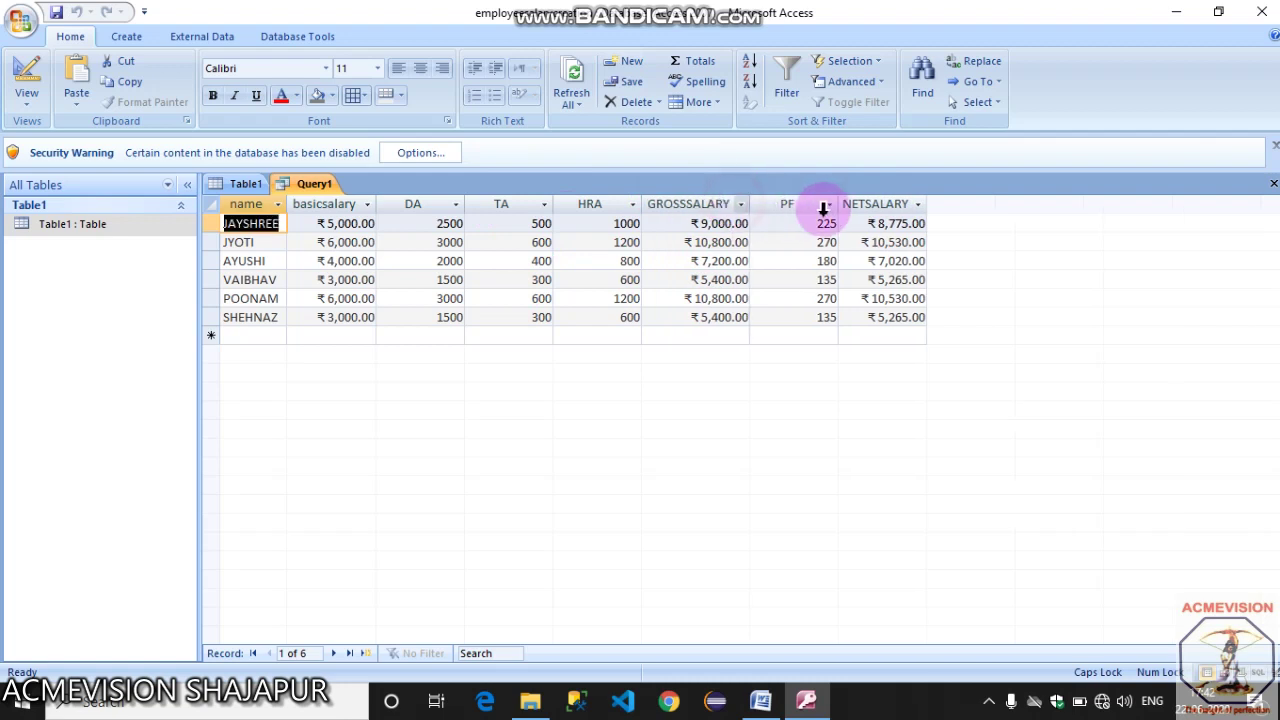
double_click(838, 204)
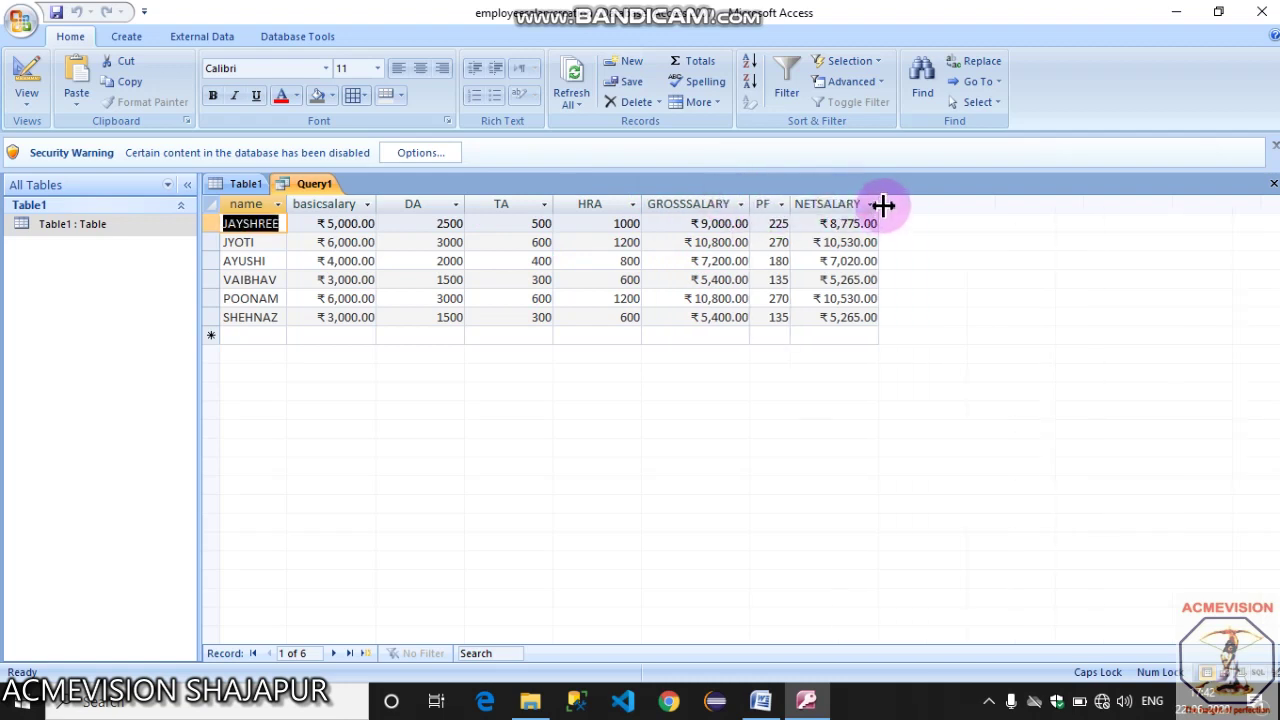
double_click(881, 204)
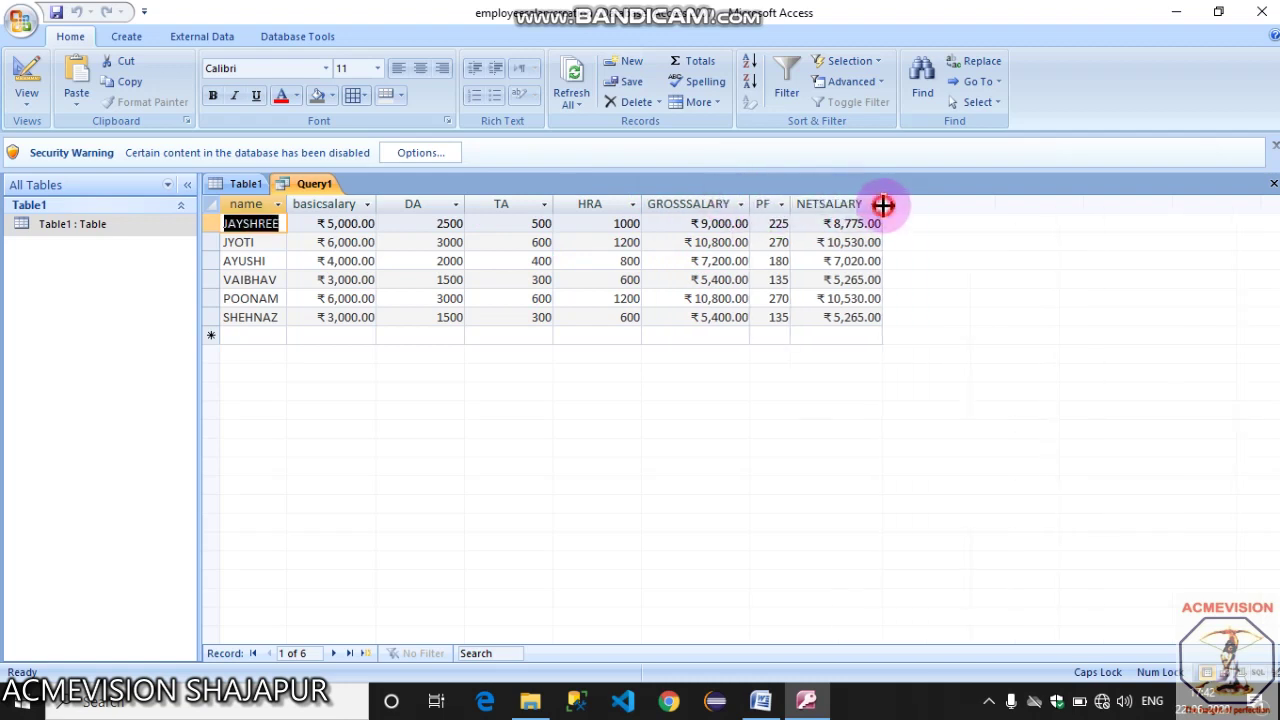
double_click(642, 207)
click(546, 205)
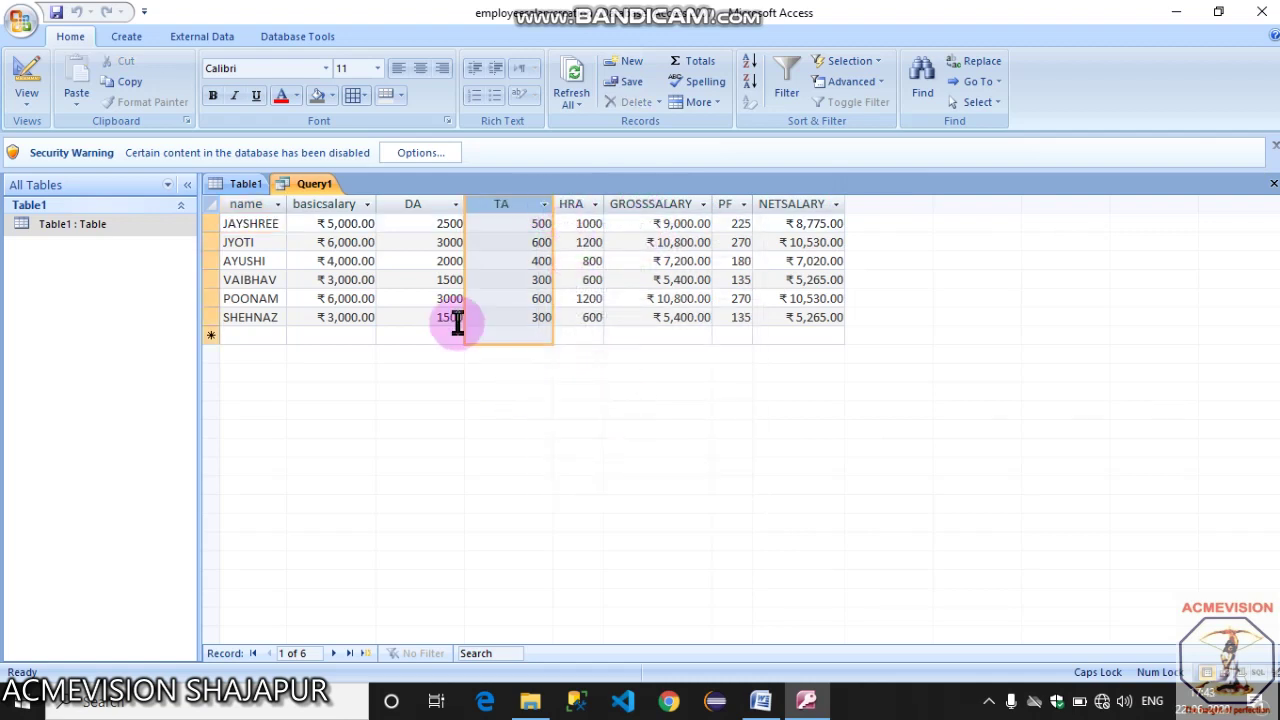
click(440, 205)
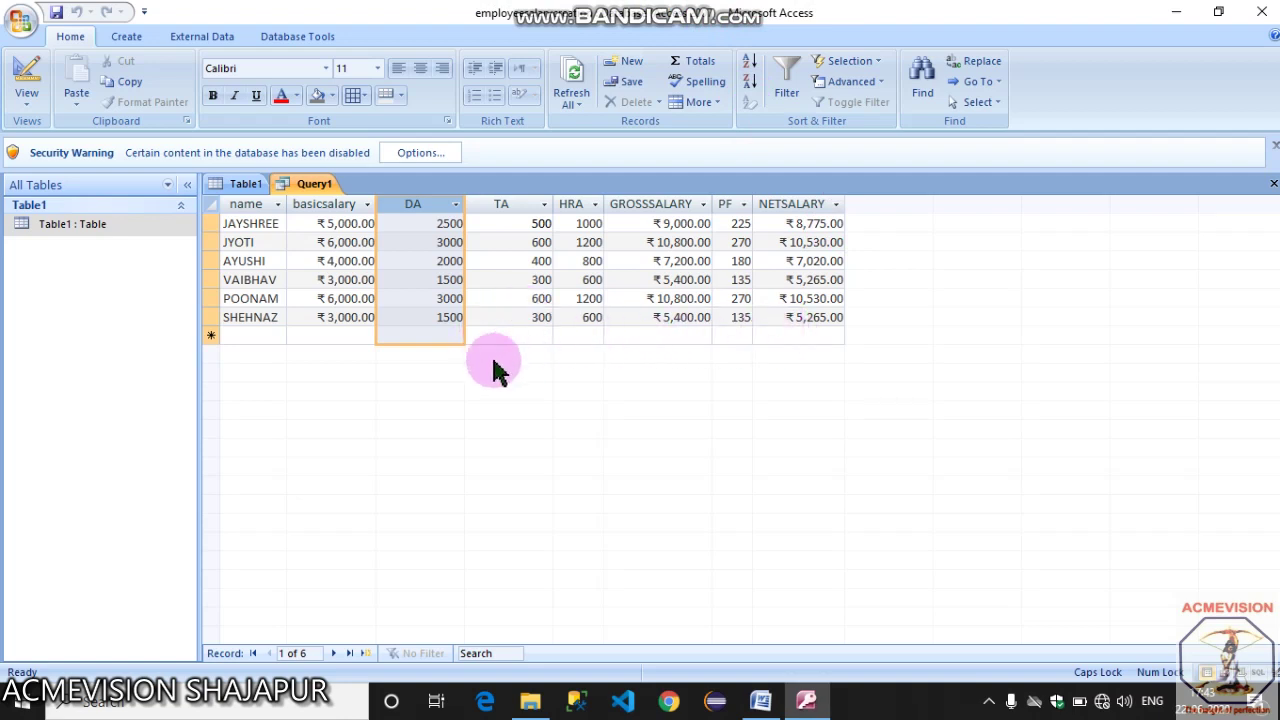
- Open Table1 in Design View and review its fields from basicsalary to NETSALARY and their data types
double_click(72, 226)
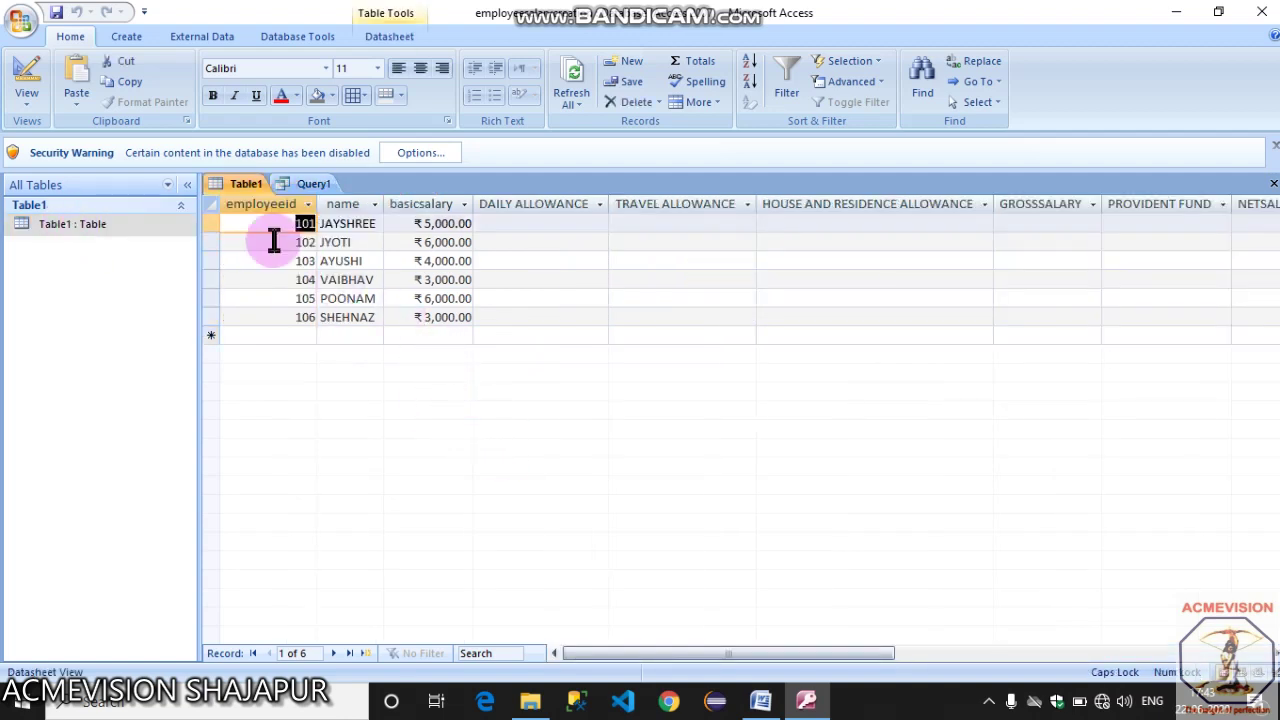
click(45, 104)
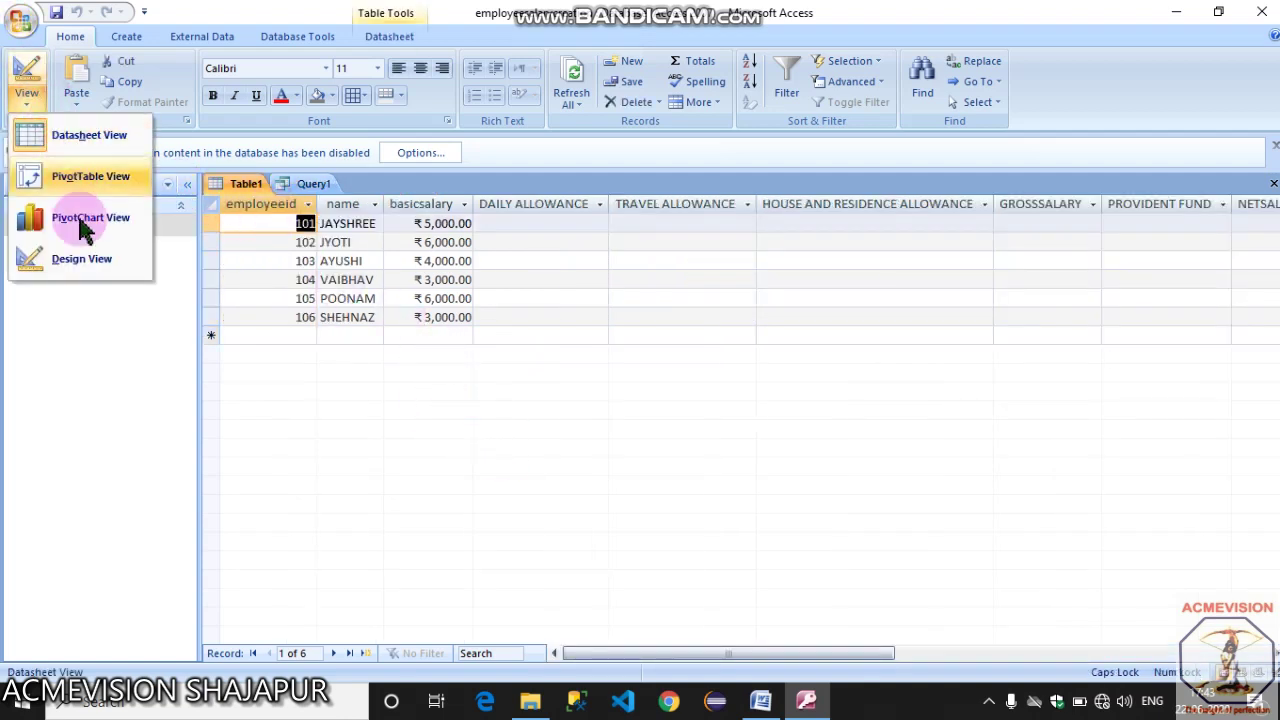
click(84, 261)
click(610, 418)
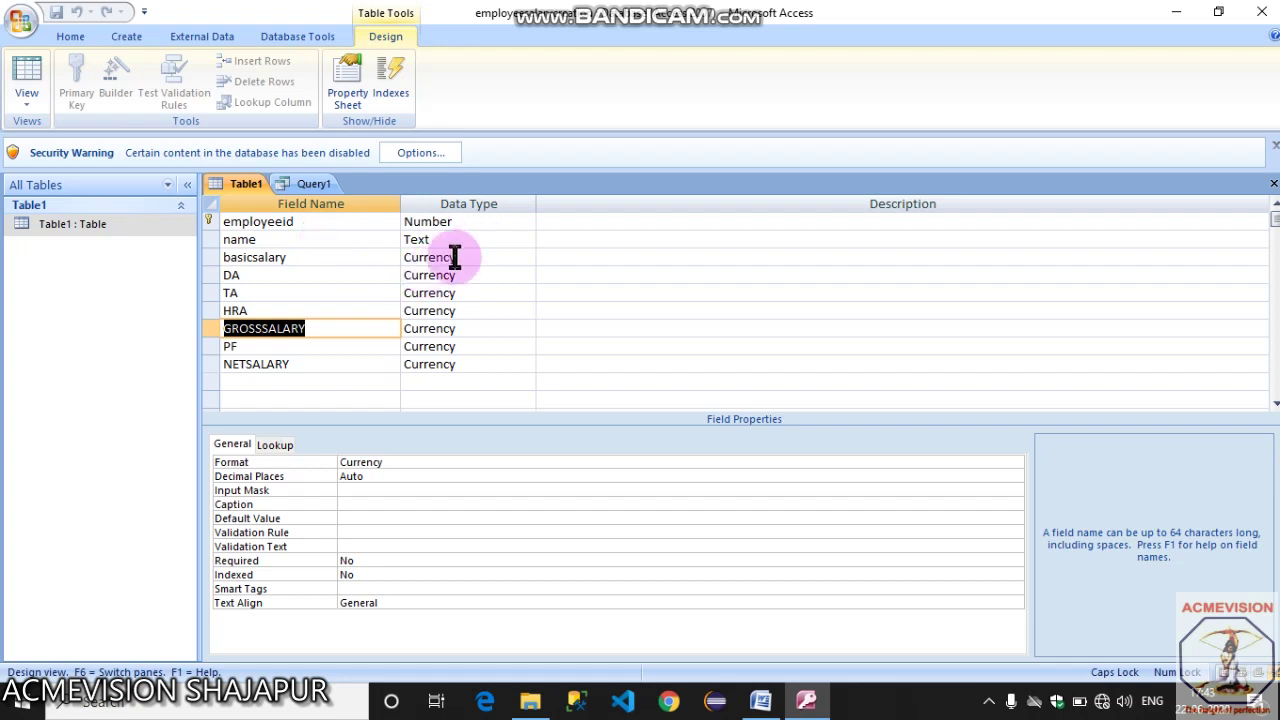
click(271, 257)
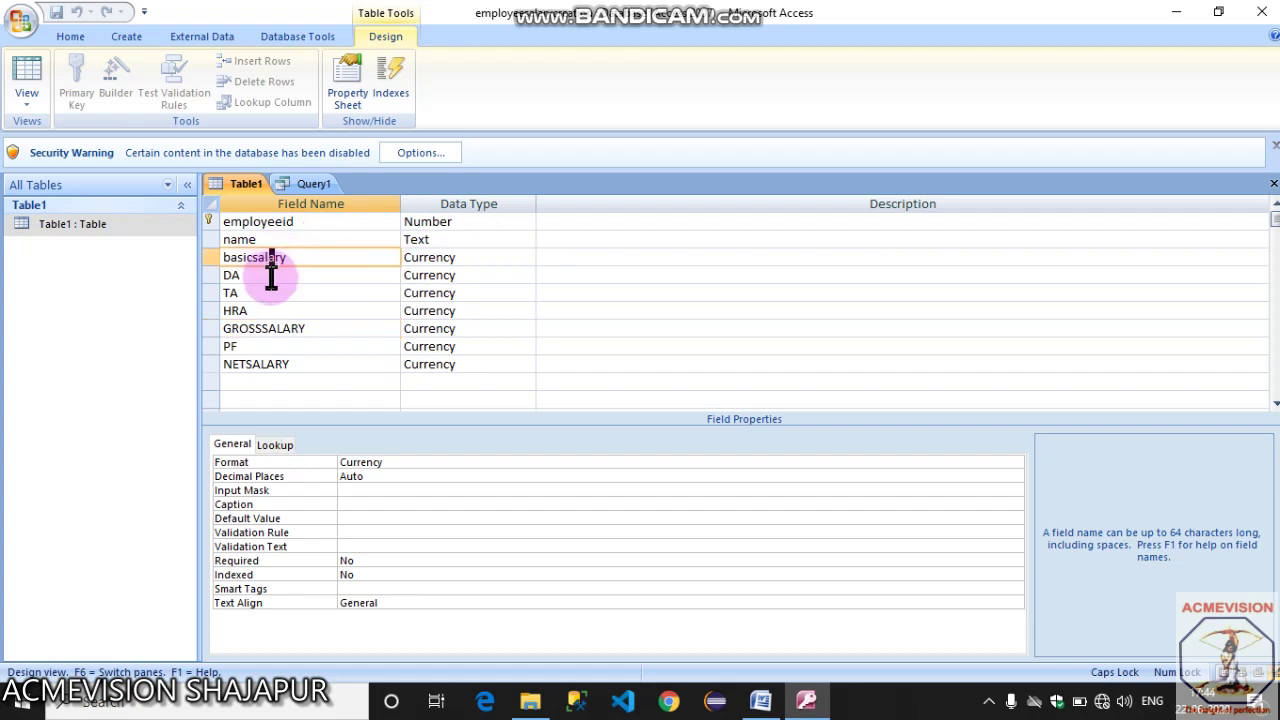
click(271, 275)
click(266, 293)
click(284, 311)
click(288, 328)
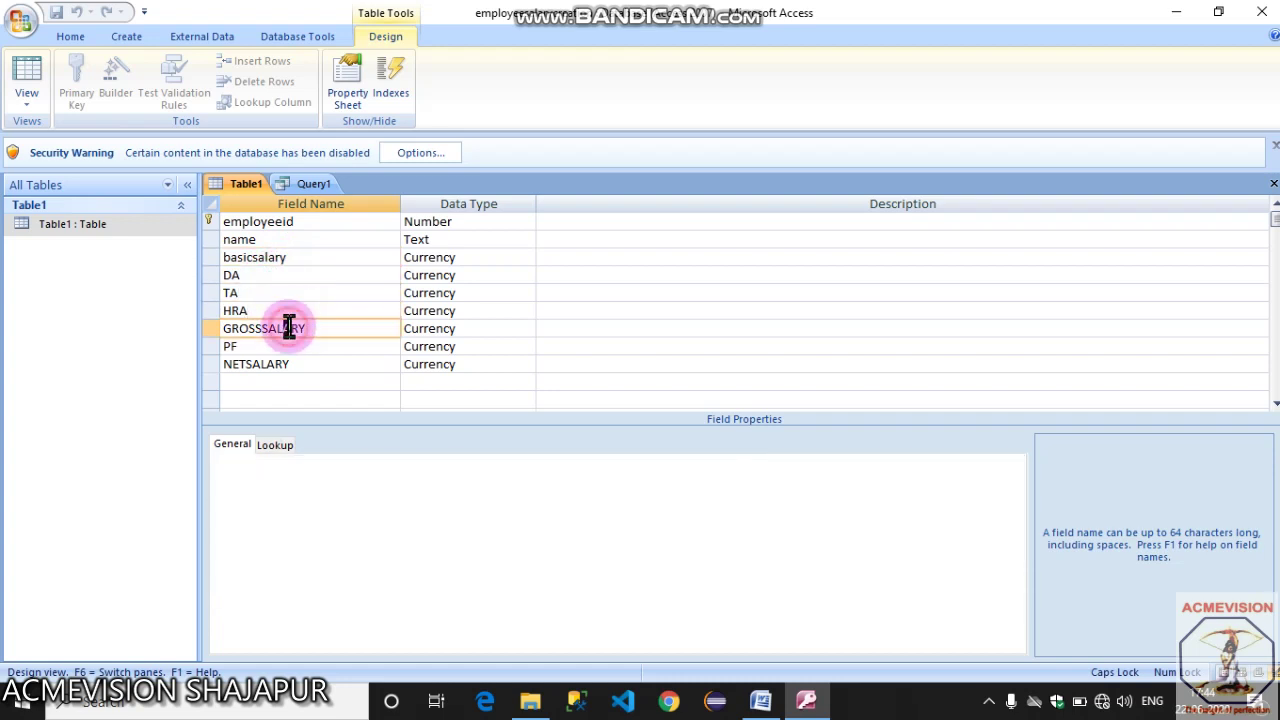
click(305, 346)
click(297, 368)
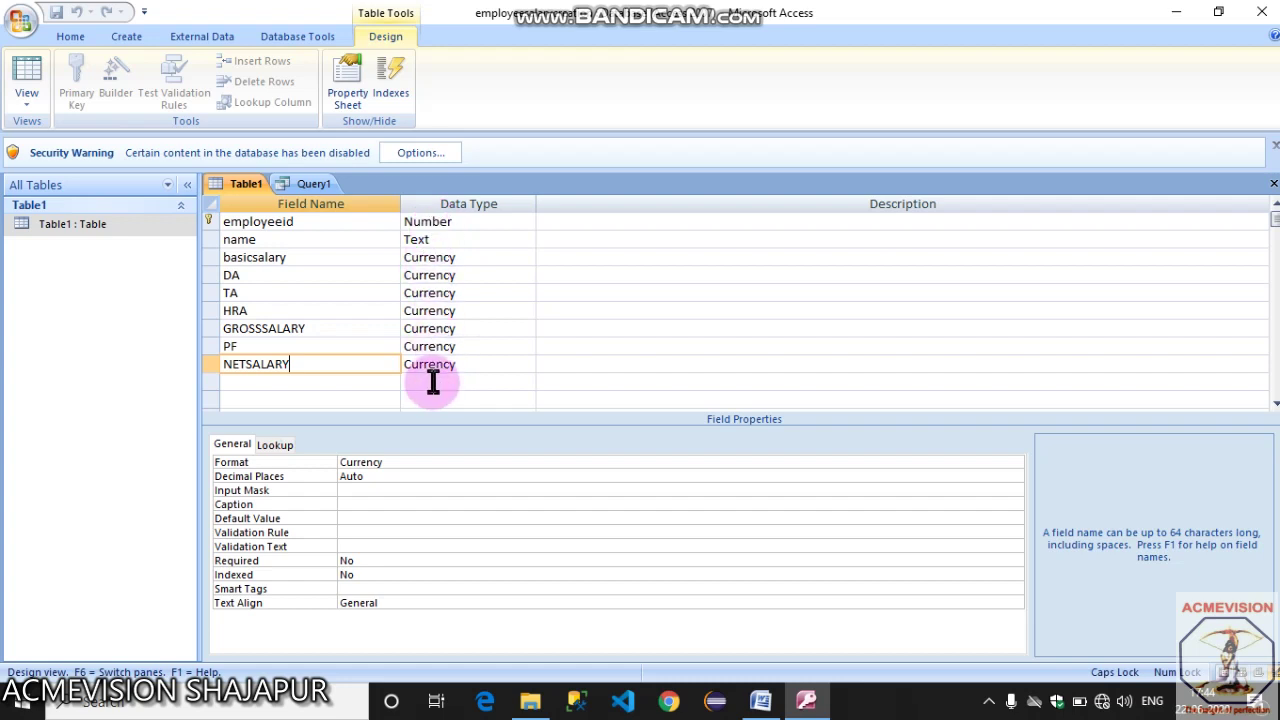
- Check the captions of the DA, TA, HRA and PF fields and return Table1 to Datasheet View
click(243, 277)
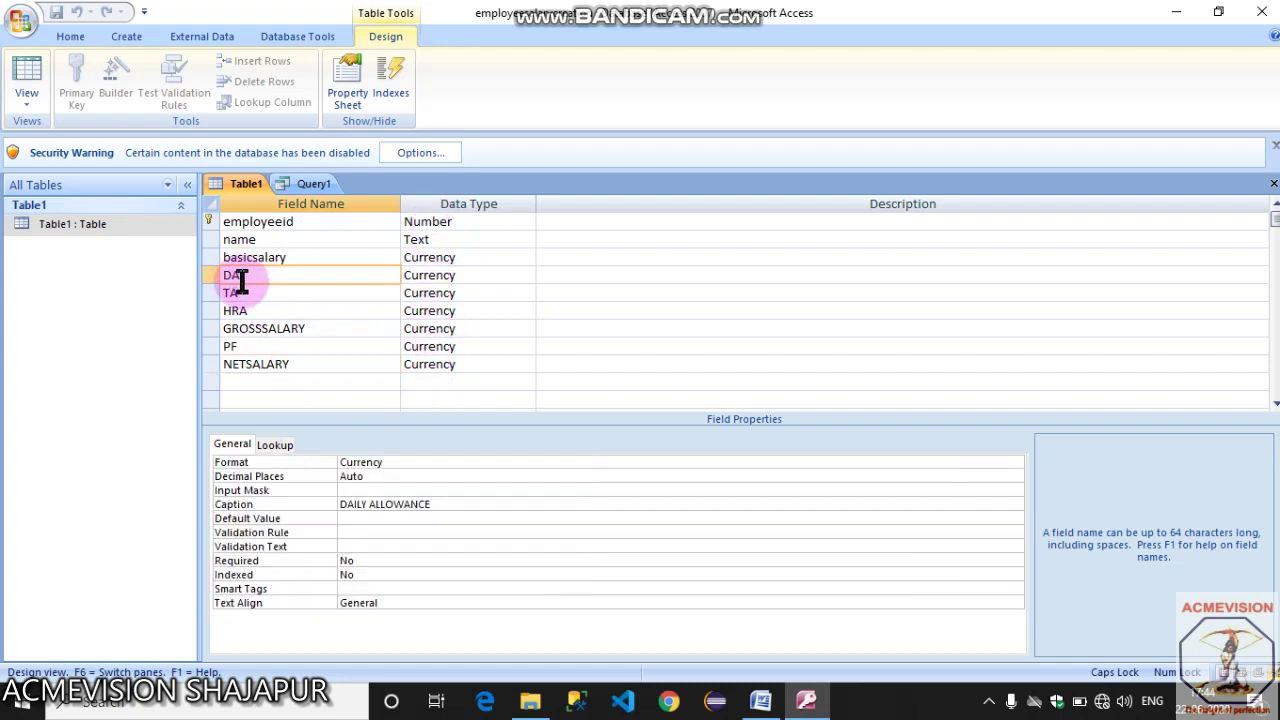
click(245, 292)
click(272, 311)
click(287, 347)
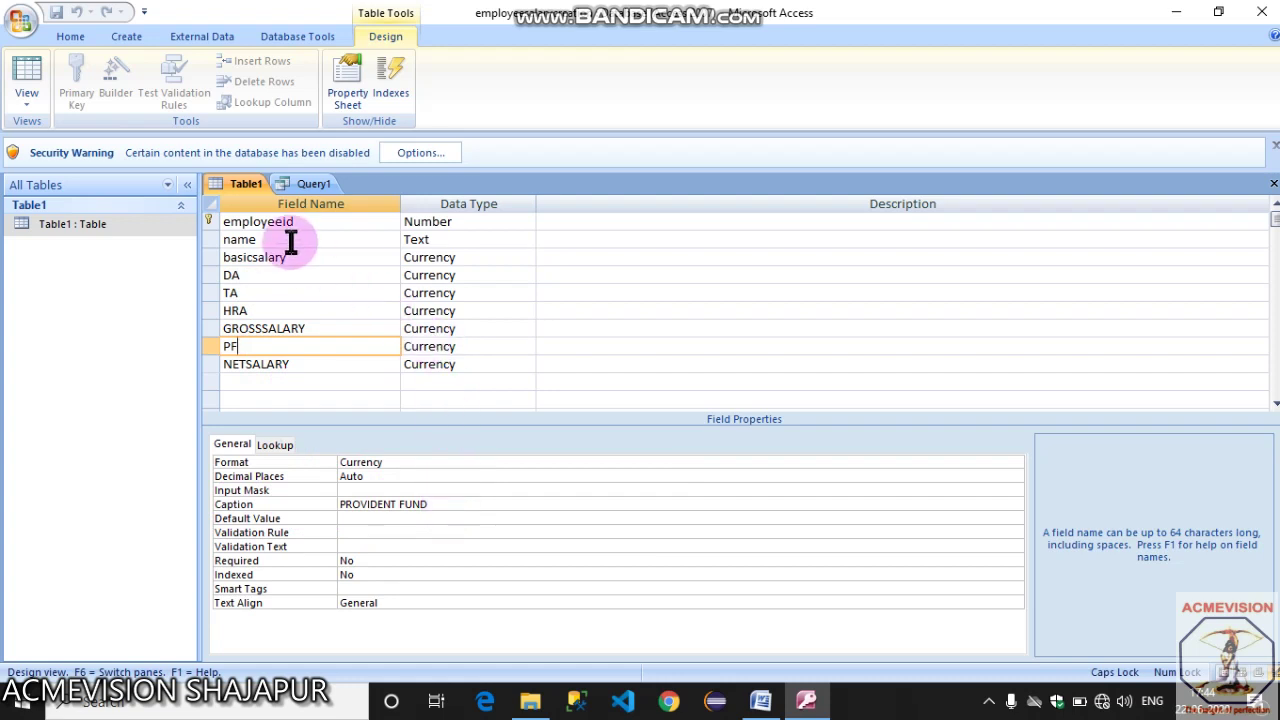
click(27, 100)
click(85, 145)
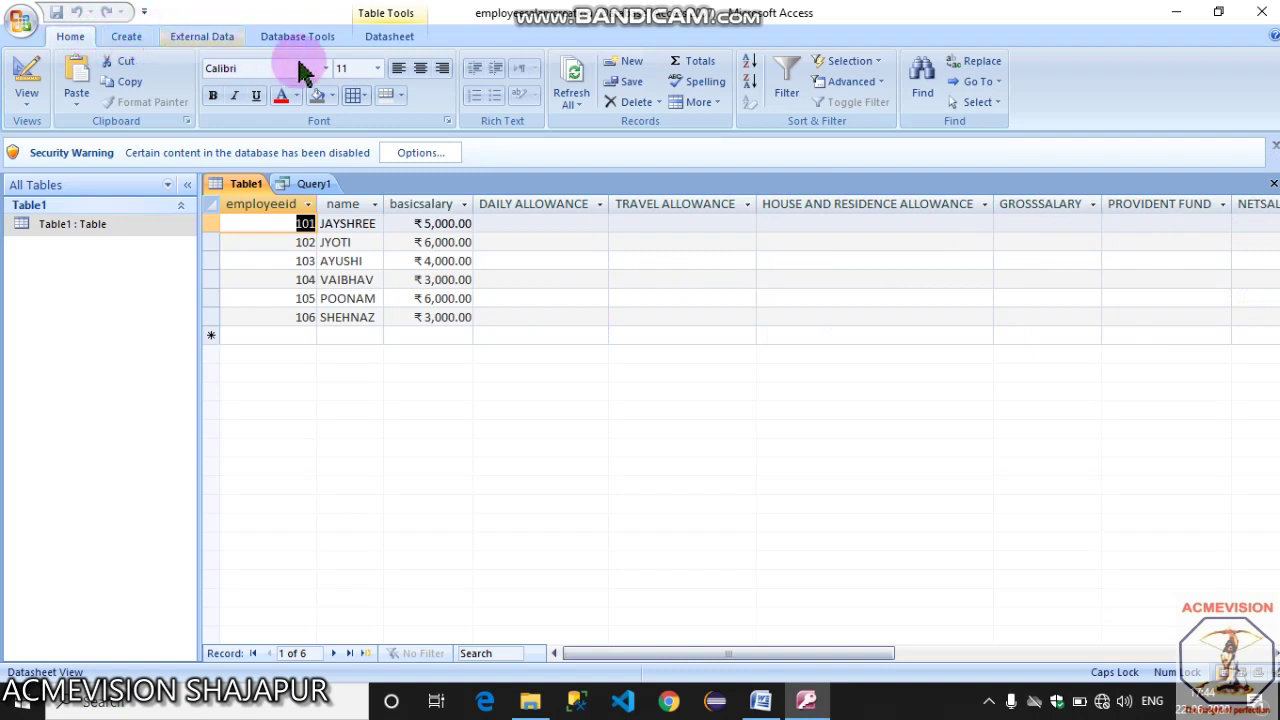
- Create a second query in design view based on Table1 and enlarge its field list to show every field
click(127, 40)
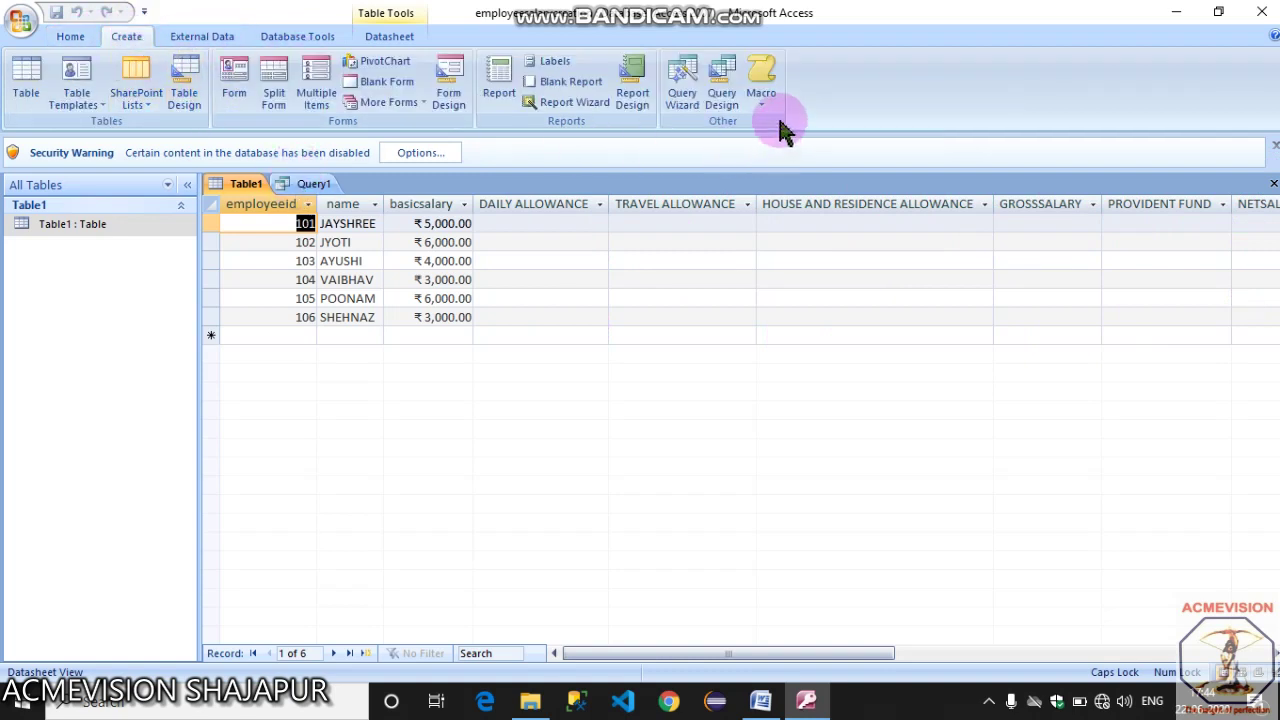
click(722, 100)
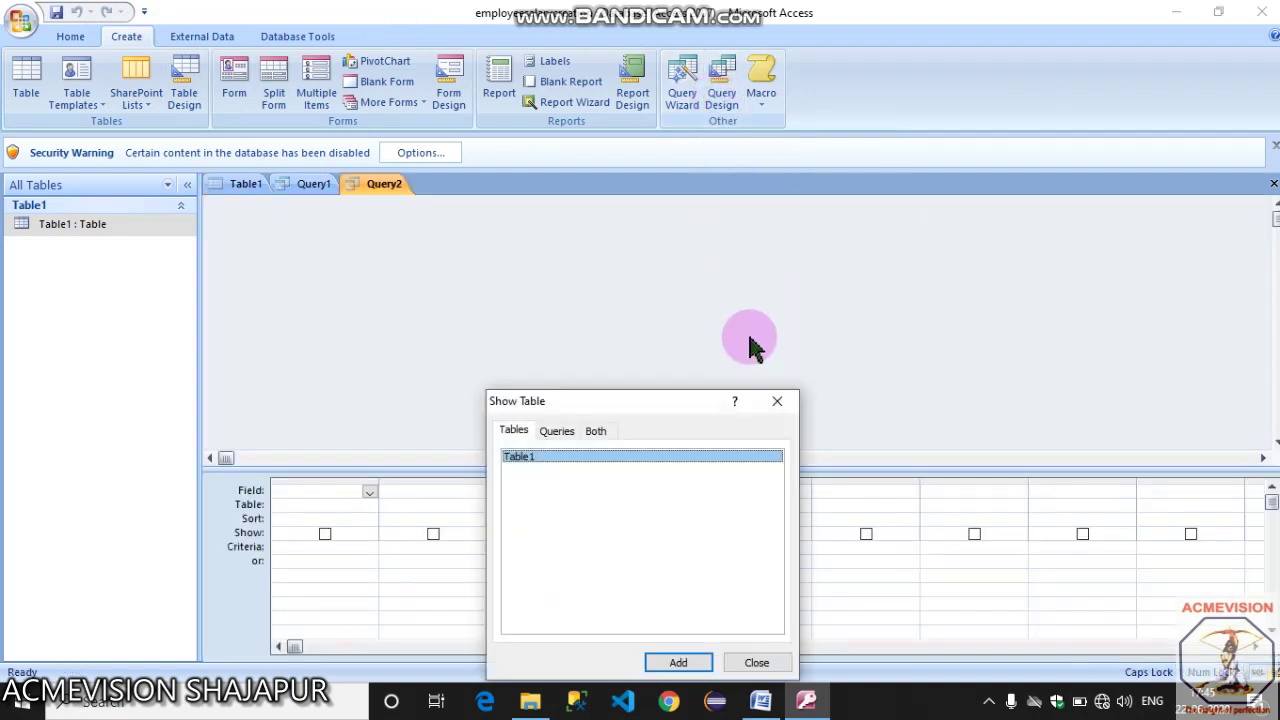
drag(643, 392, 560, 246)
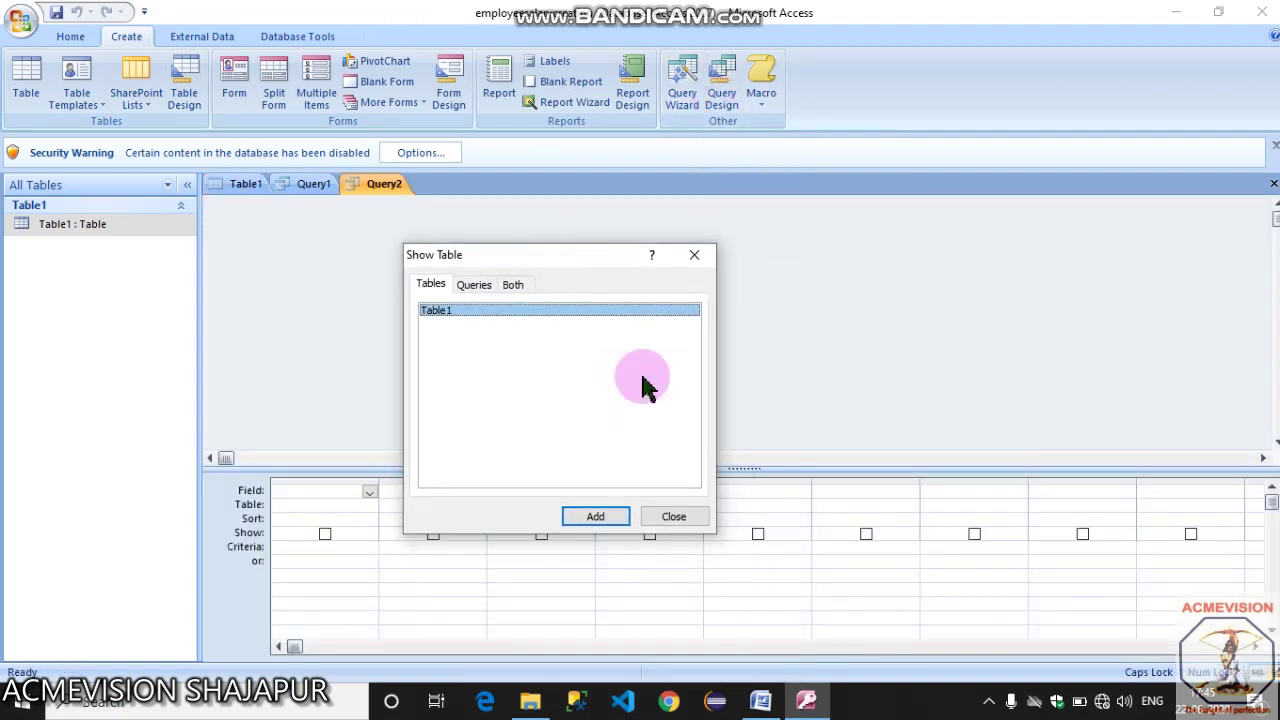
click(600, 518)
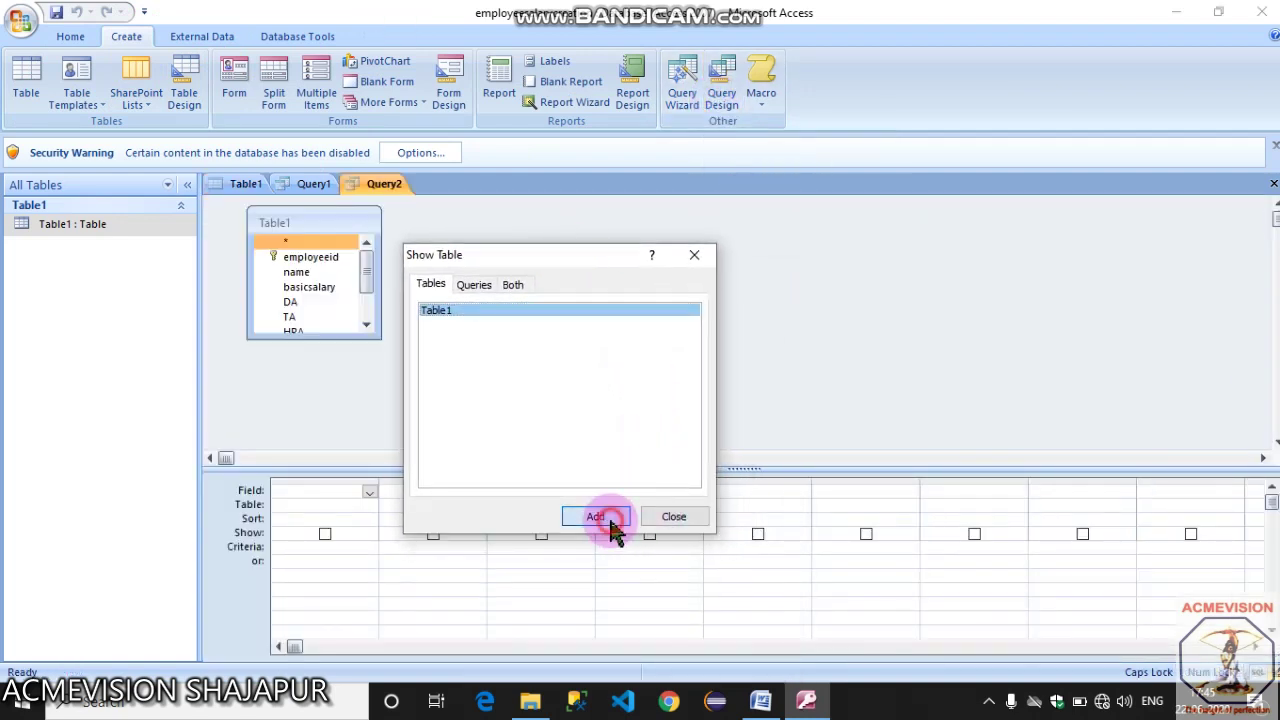
click(692, 256)
drag(373, 337, 414, 426)
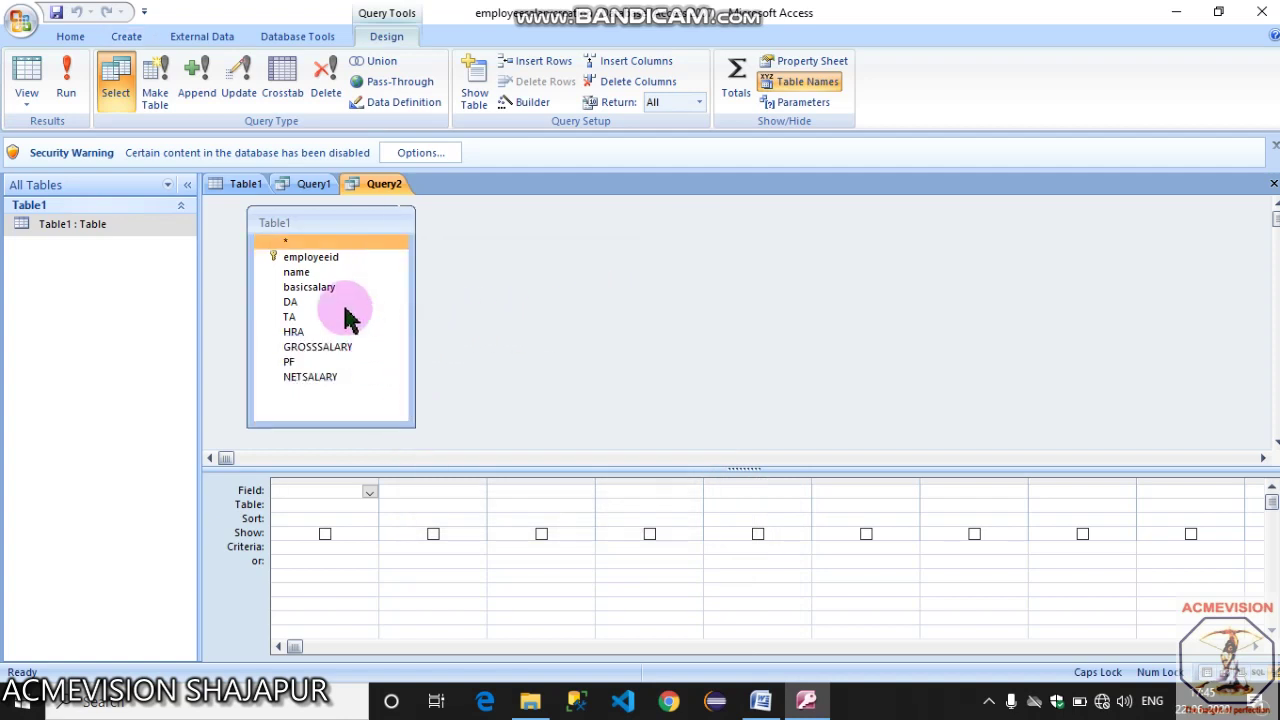
- Add the name, basicsalary and DA fields to the new query's design grid and place the cursor after DA
click(300, 274)
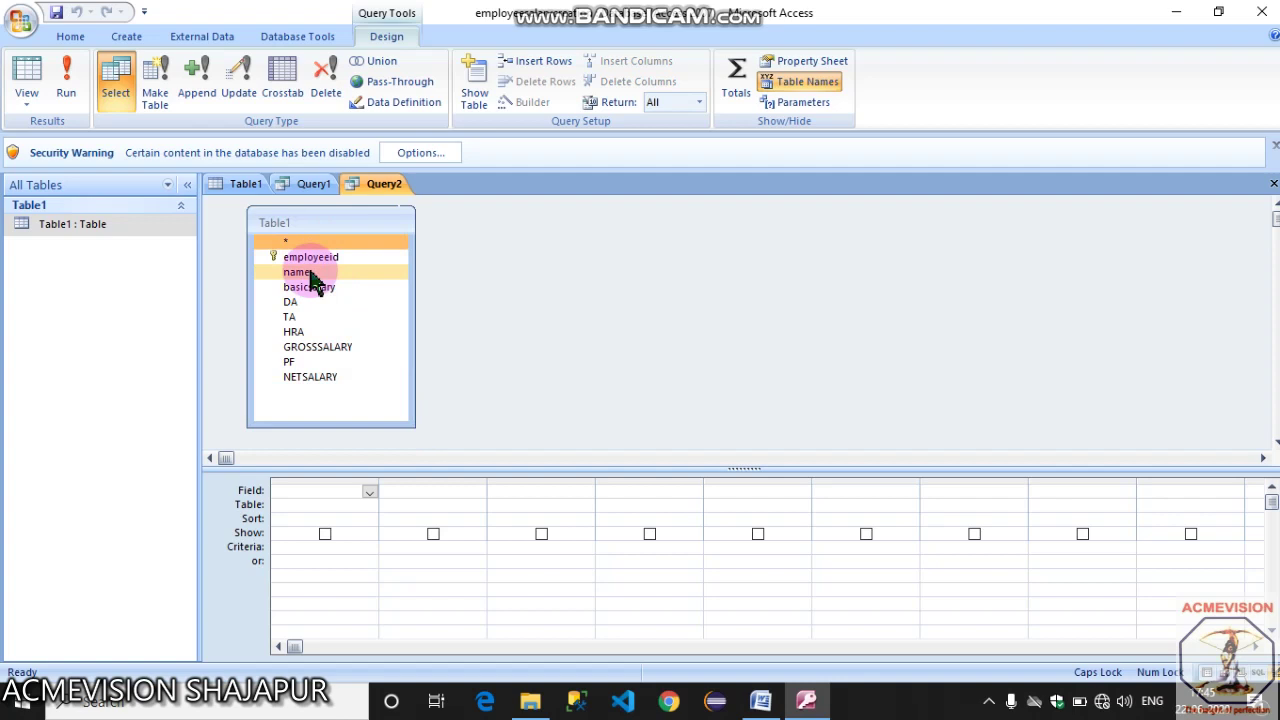
click(312, 288)
click(316, 378)
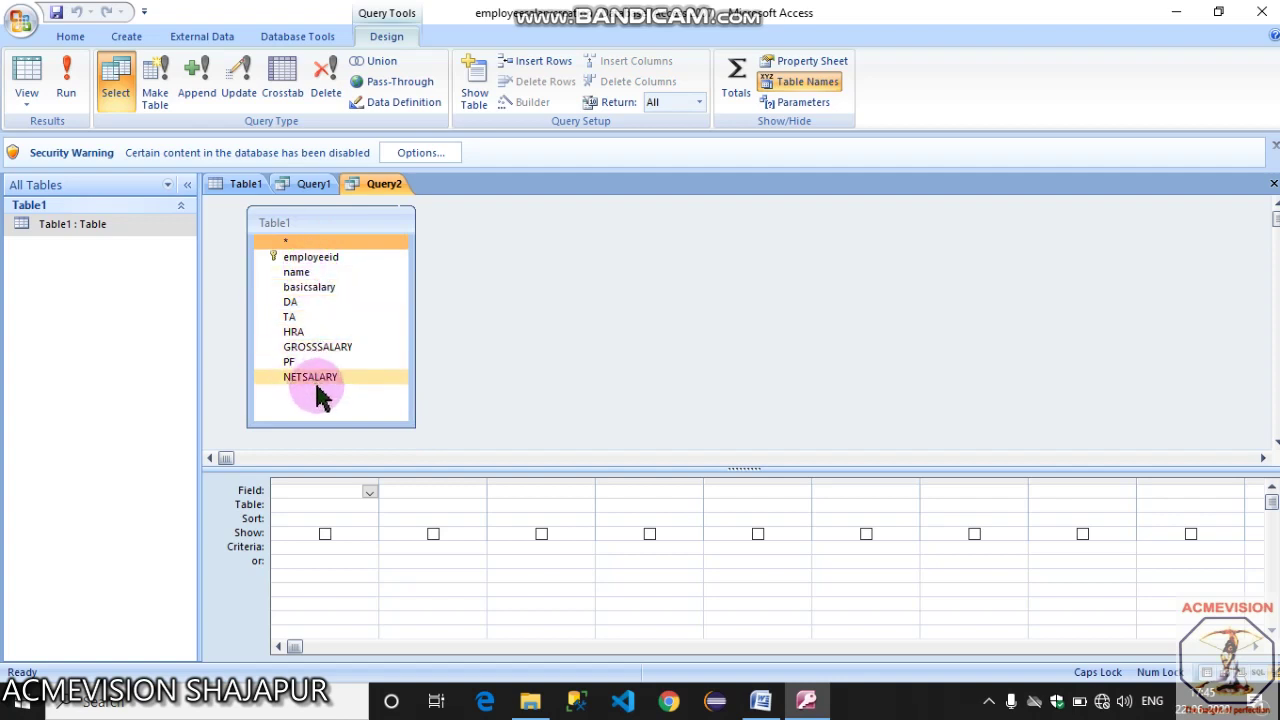
click(305, 286)
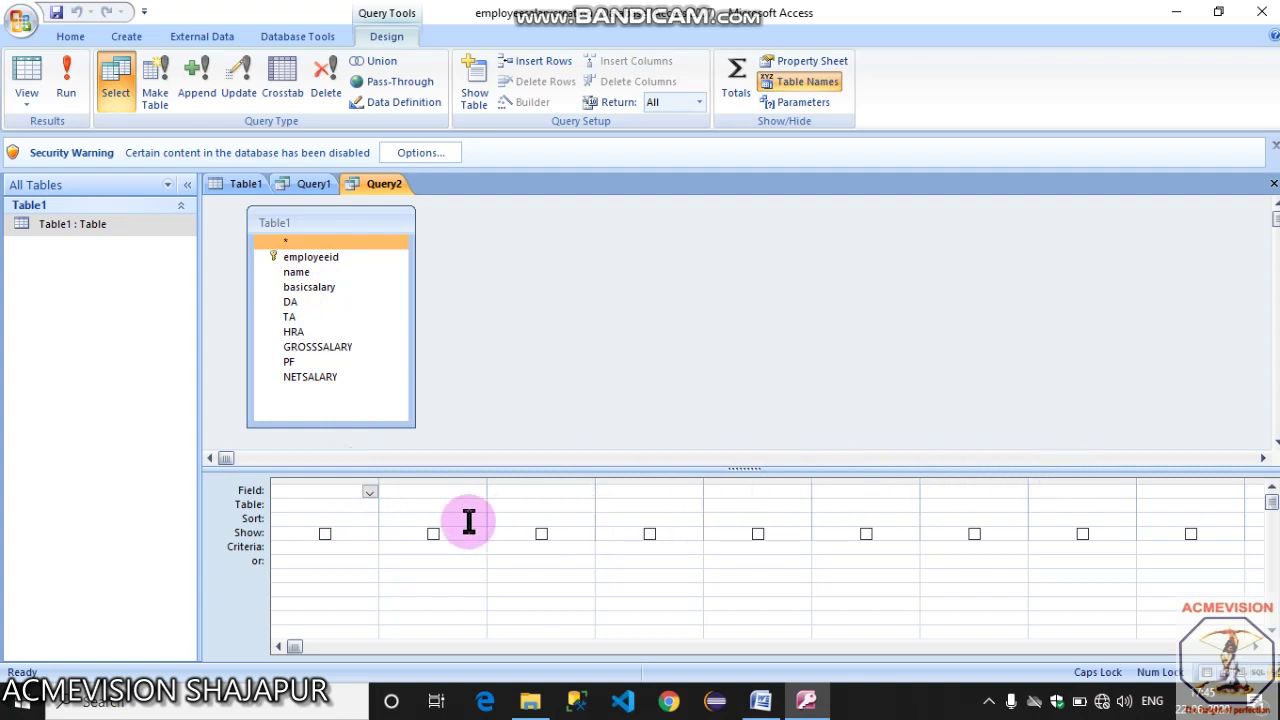
double_click(306, 274)
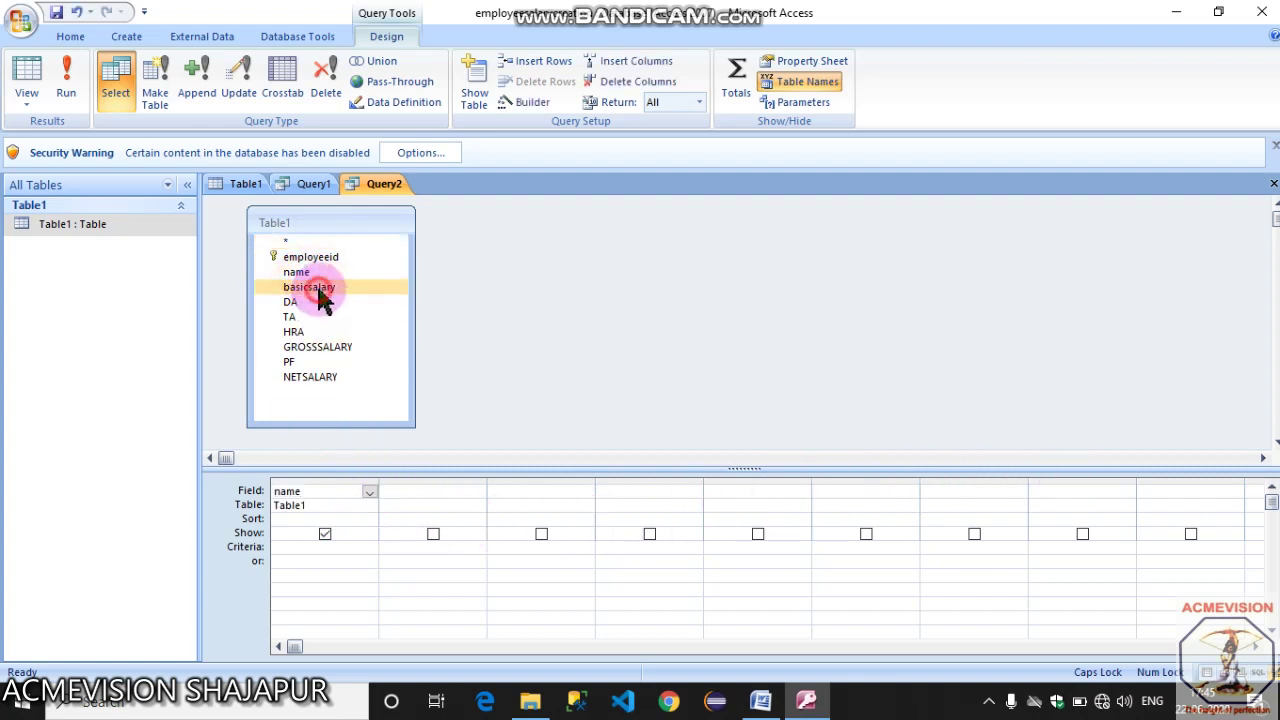
double_click(316, 288)
click(302, 304)
double_click(302, 304)
click(523, 492)
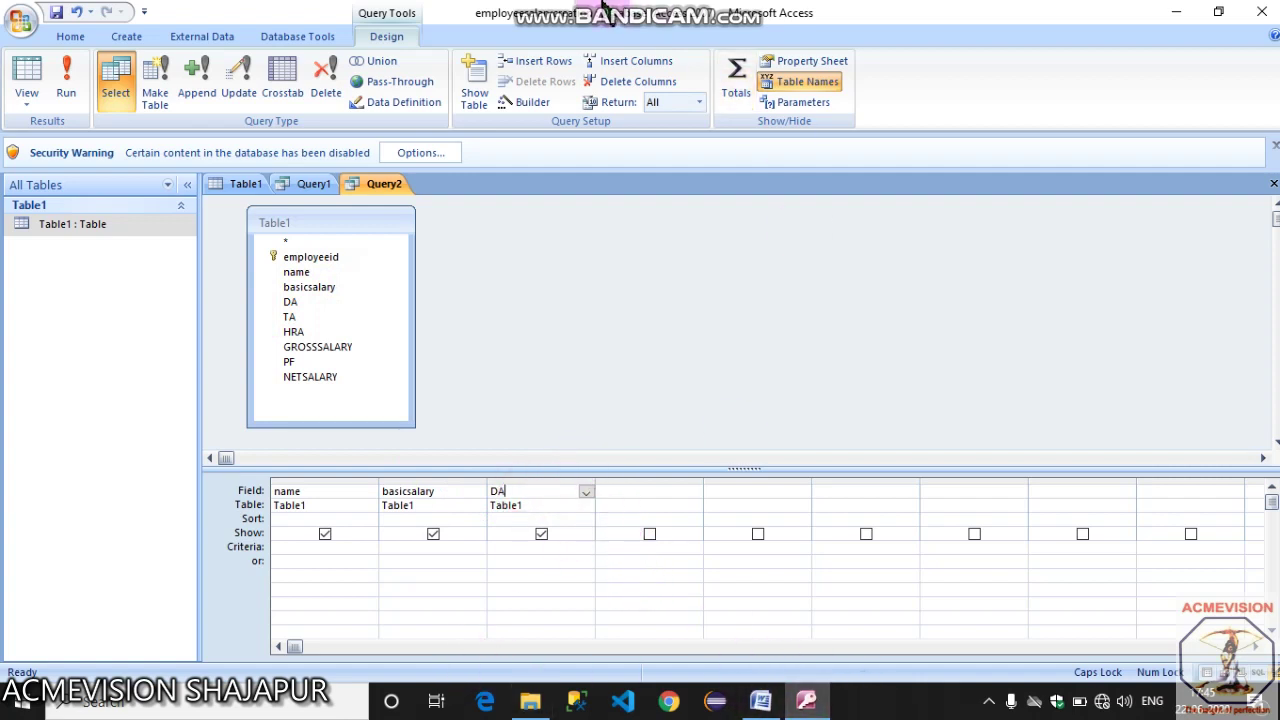
- Search the installed apps for NOTE and switch to Notepad with a new blank document
click(28, 712)
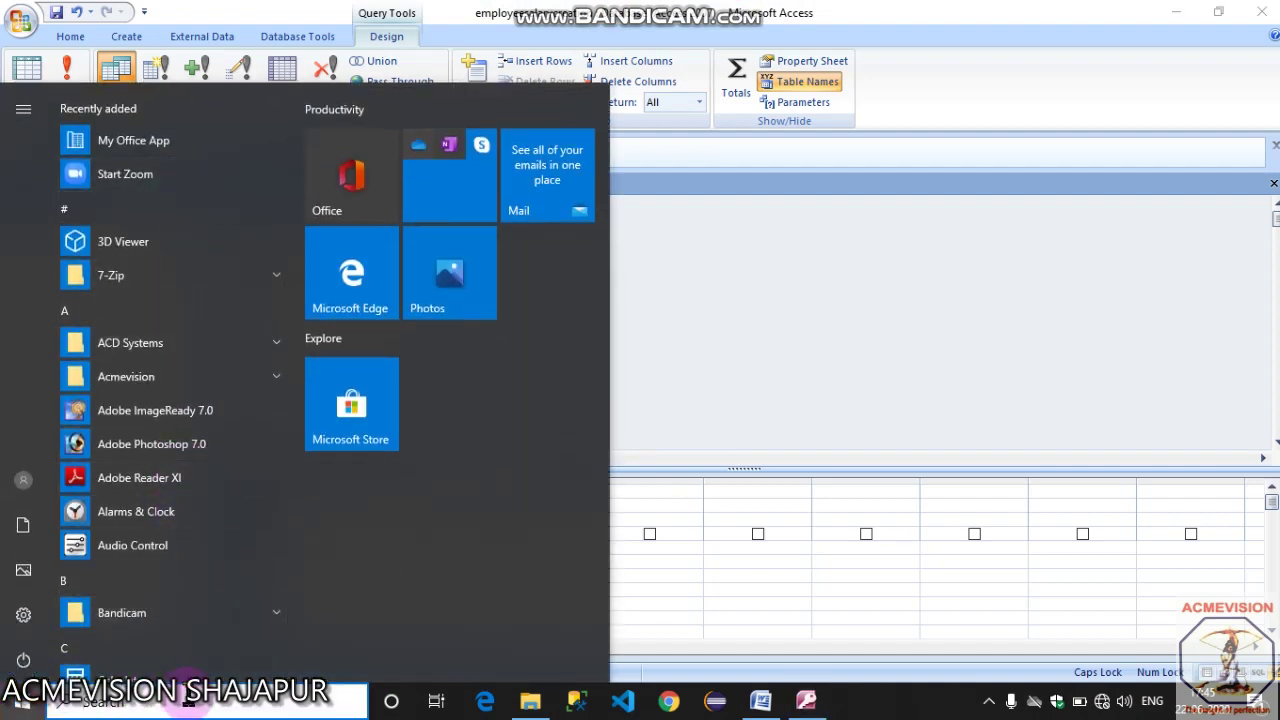
click(188, 704)
text(NOTE)
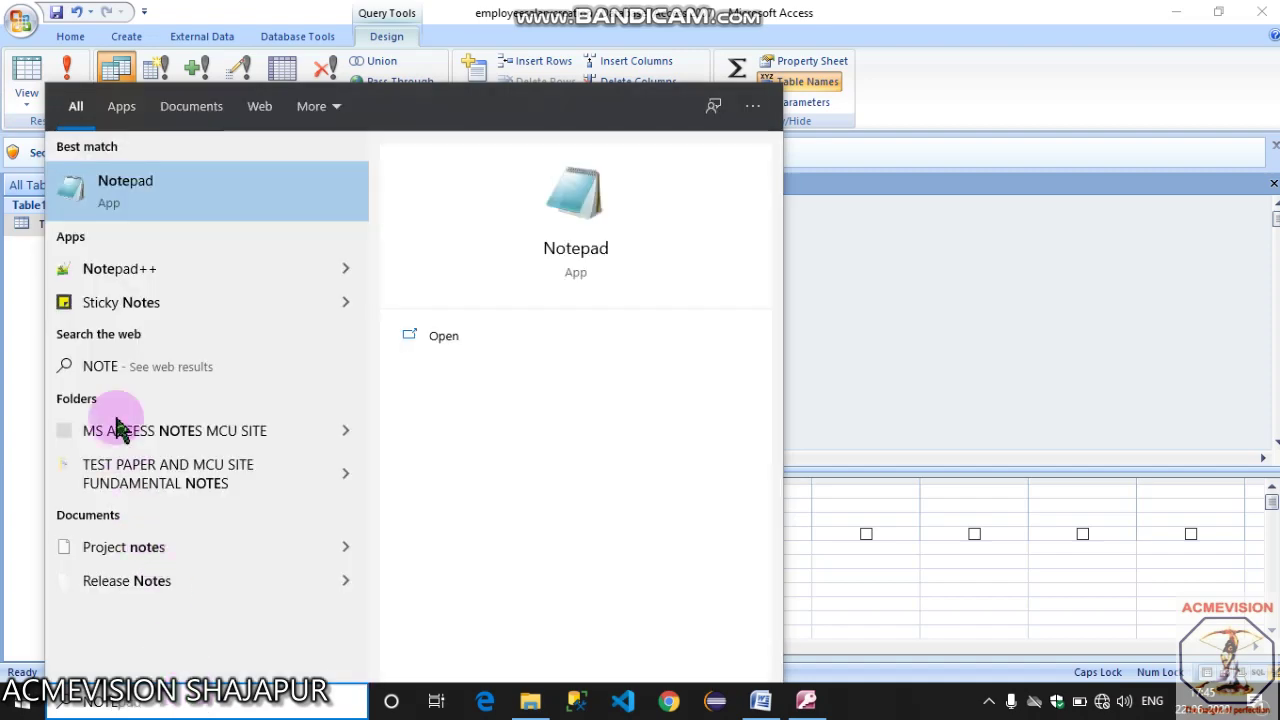
click(148, 200)
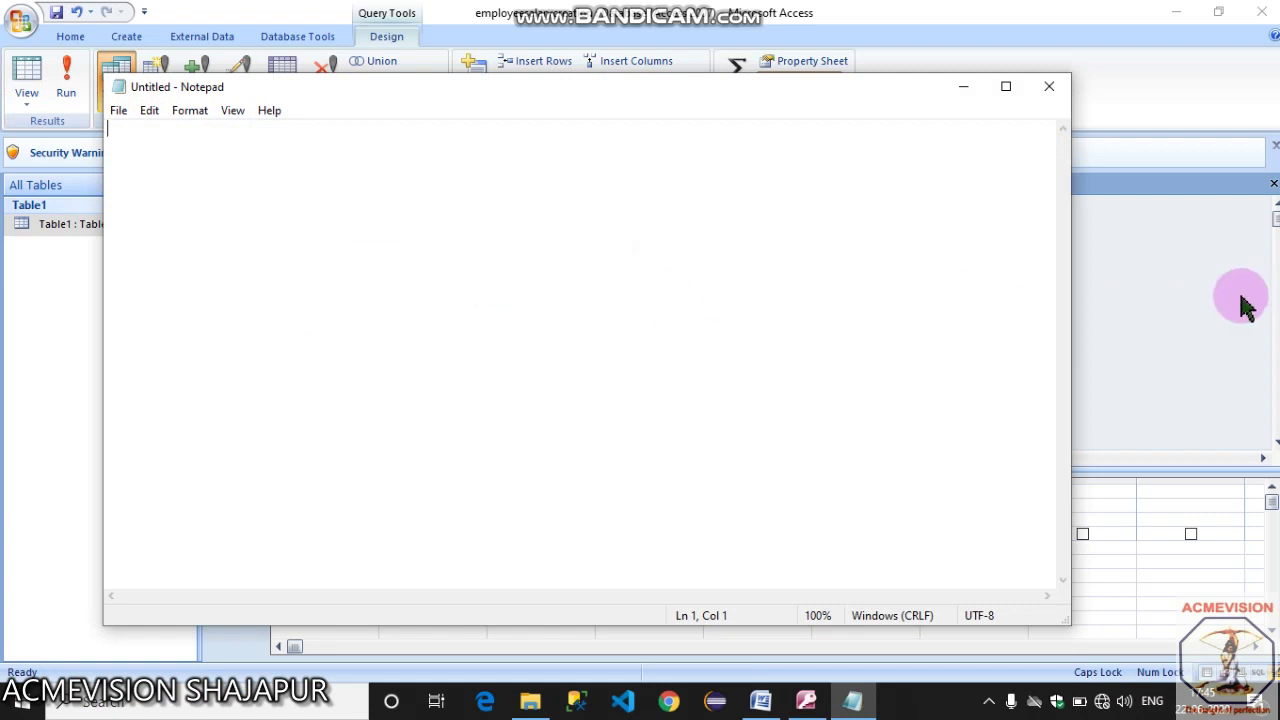
- Set the Notepad font size to 48
click(189, 110)
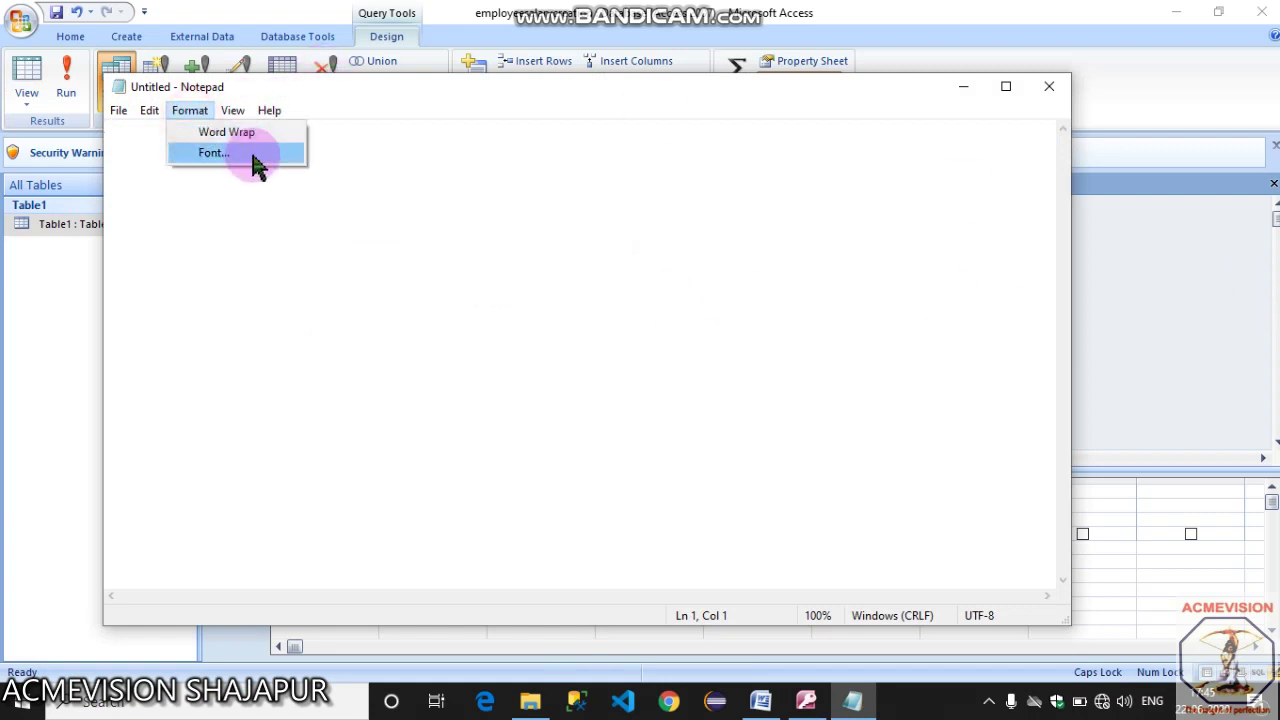
click(250, 160)
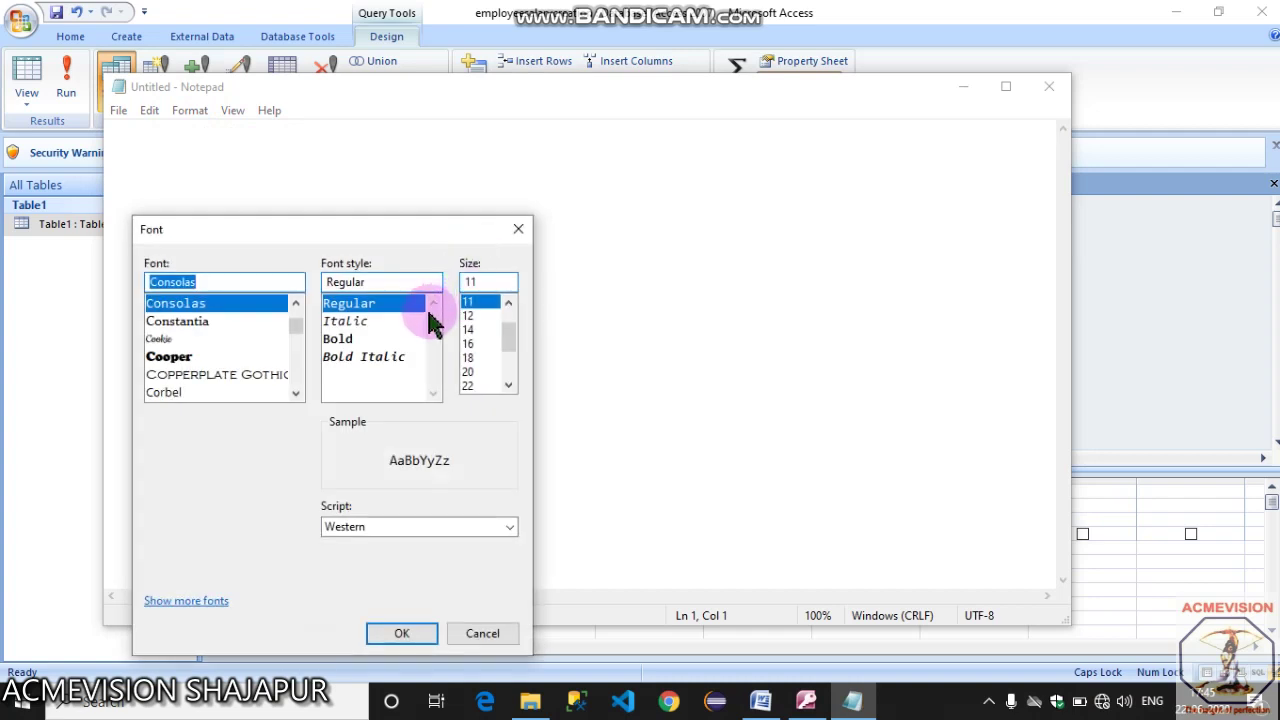
drag(510, 335, 509, 360)
click(474, 371)
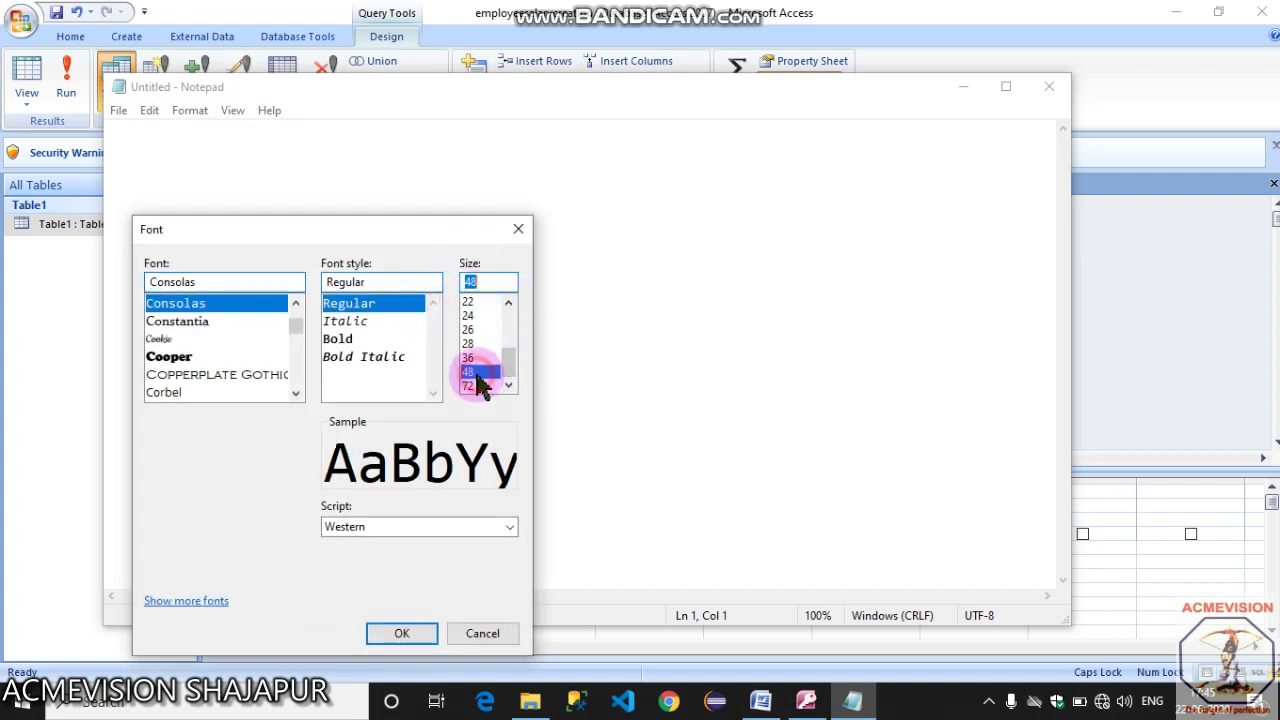
click(406, 638)
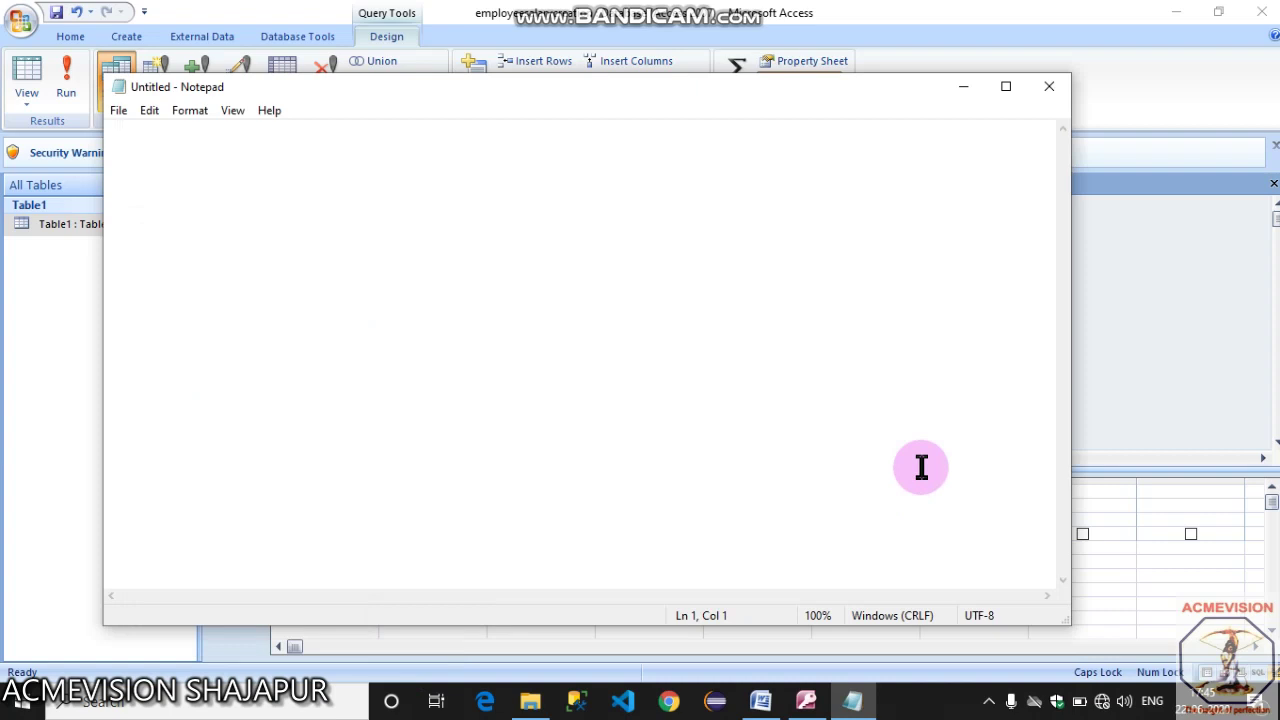
- Write the DA formula DA:[BASICSALARY]*50/100 on the first line and start a new line
text(DA)
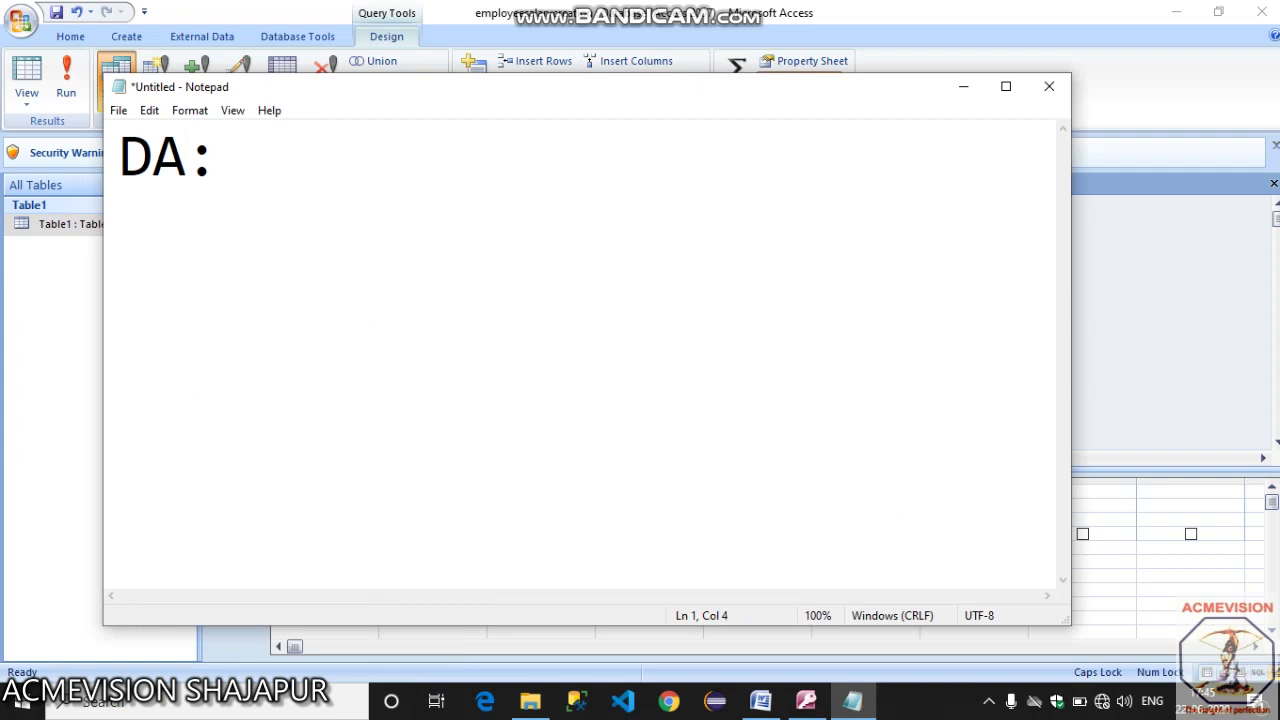
text(:[BASI)
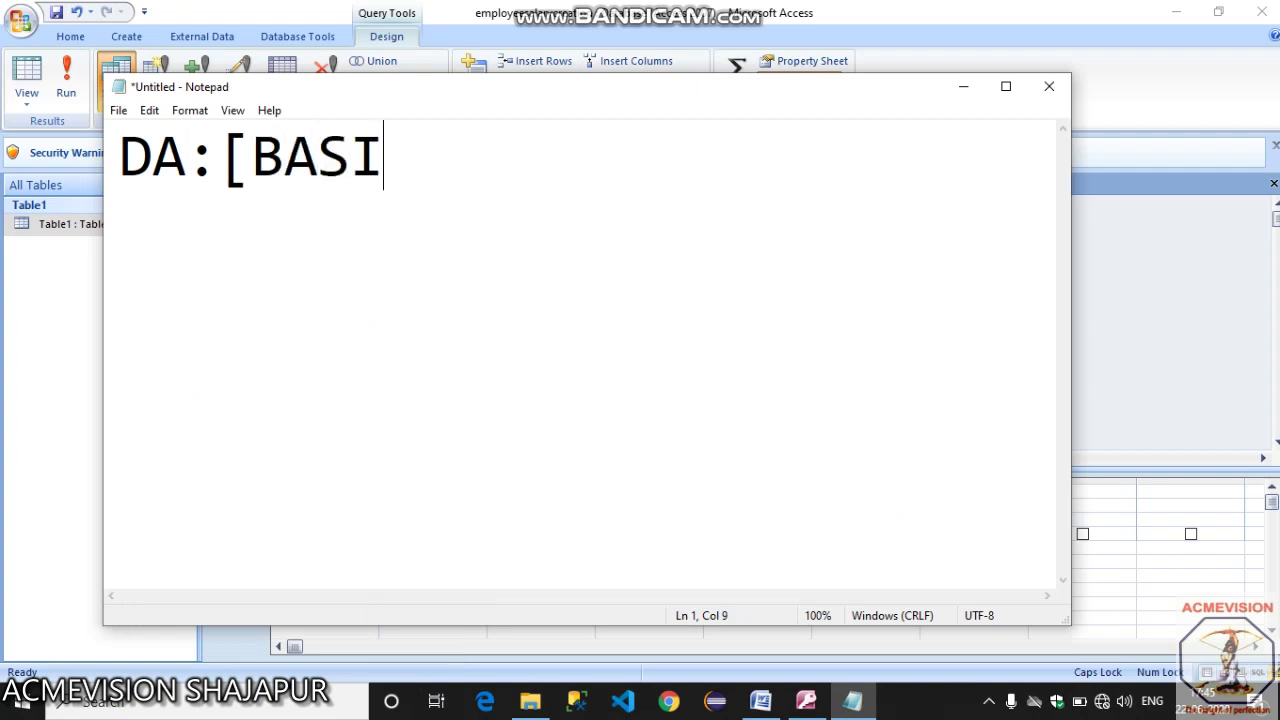
text(CSALARY]*50/100)
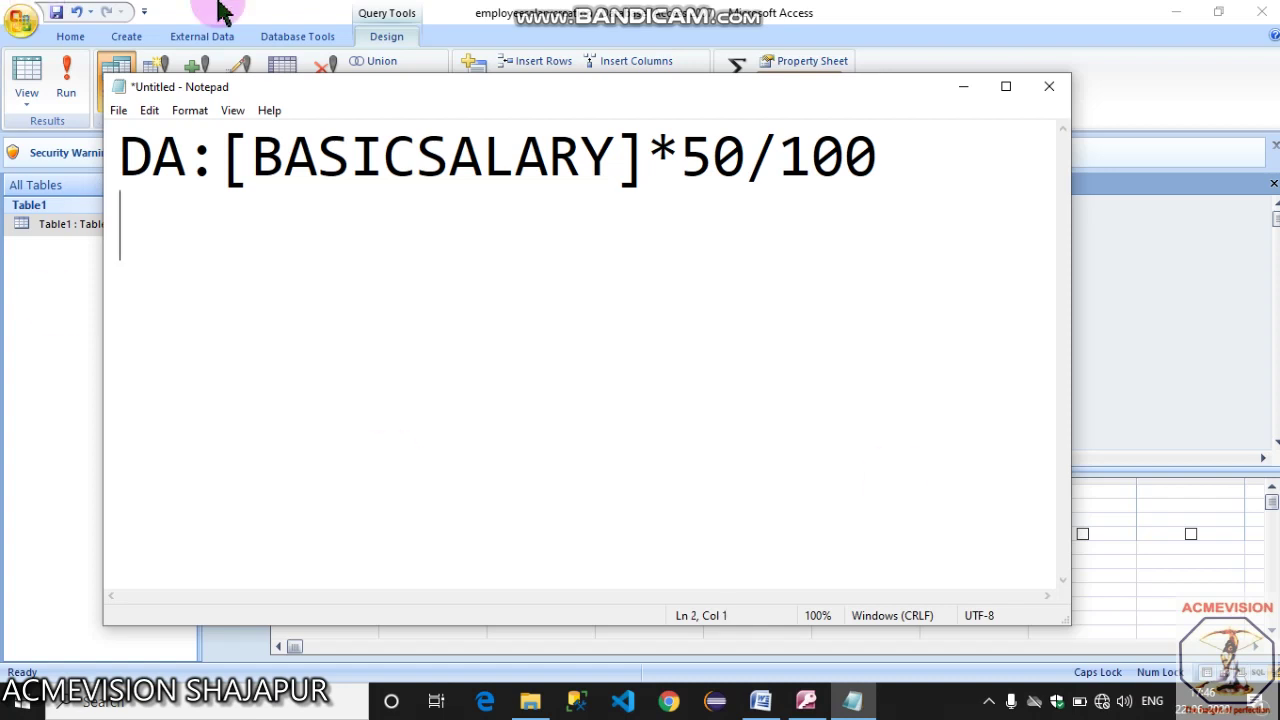
- Begin the gross salary formula on the second line with the label GROSSSALARY:
mouse_move(636, 3)
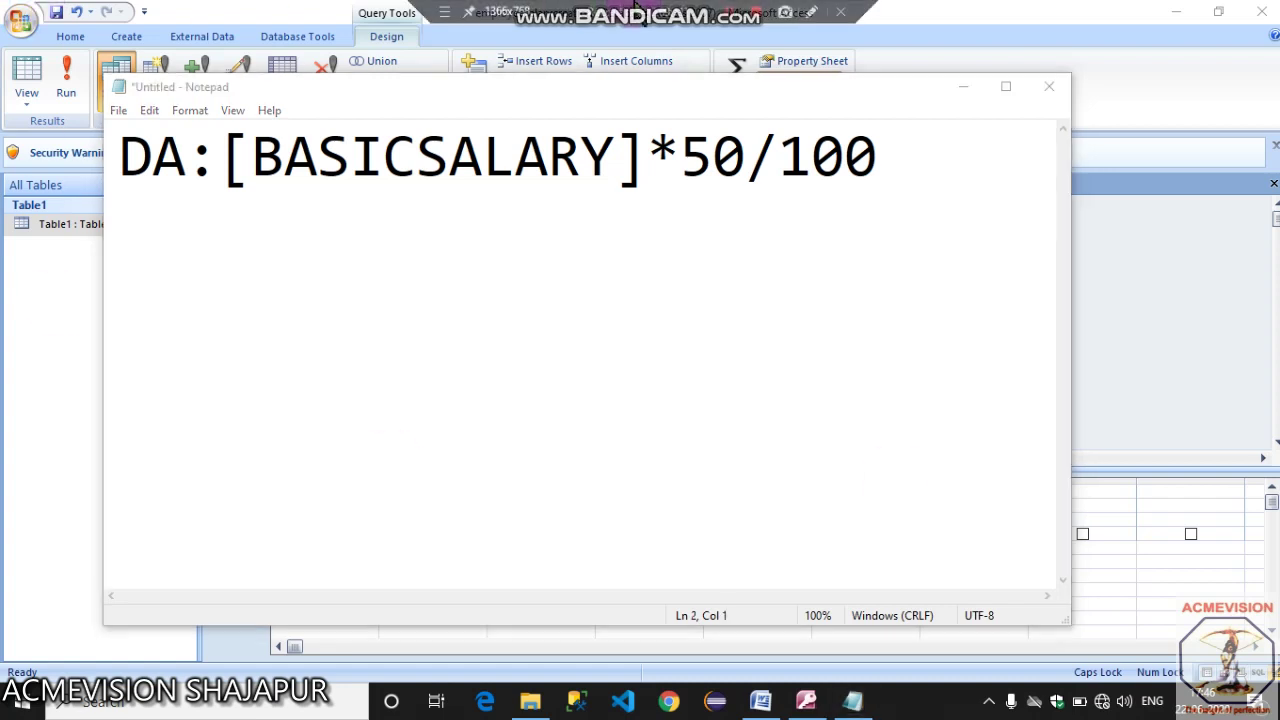
click(968, 537)
text(GRO)
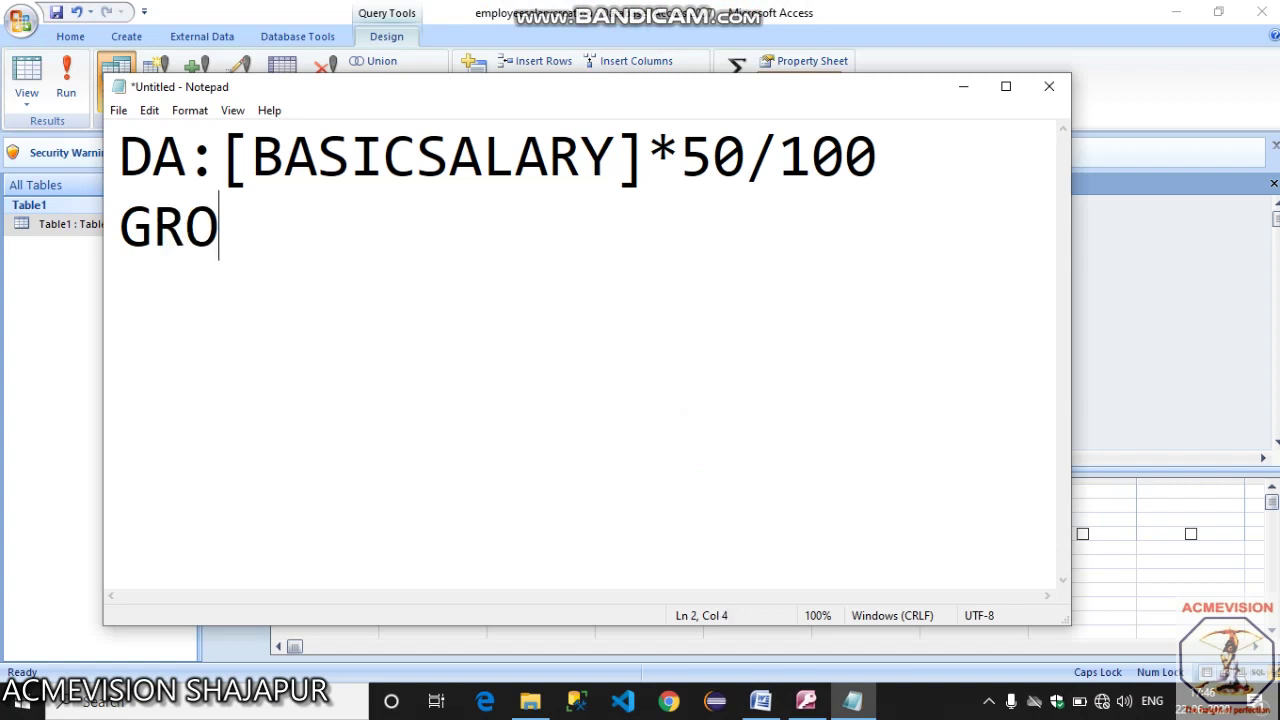
text(SSSALARY:)
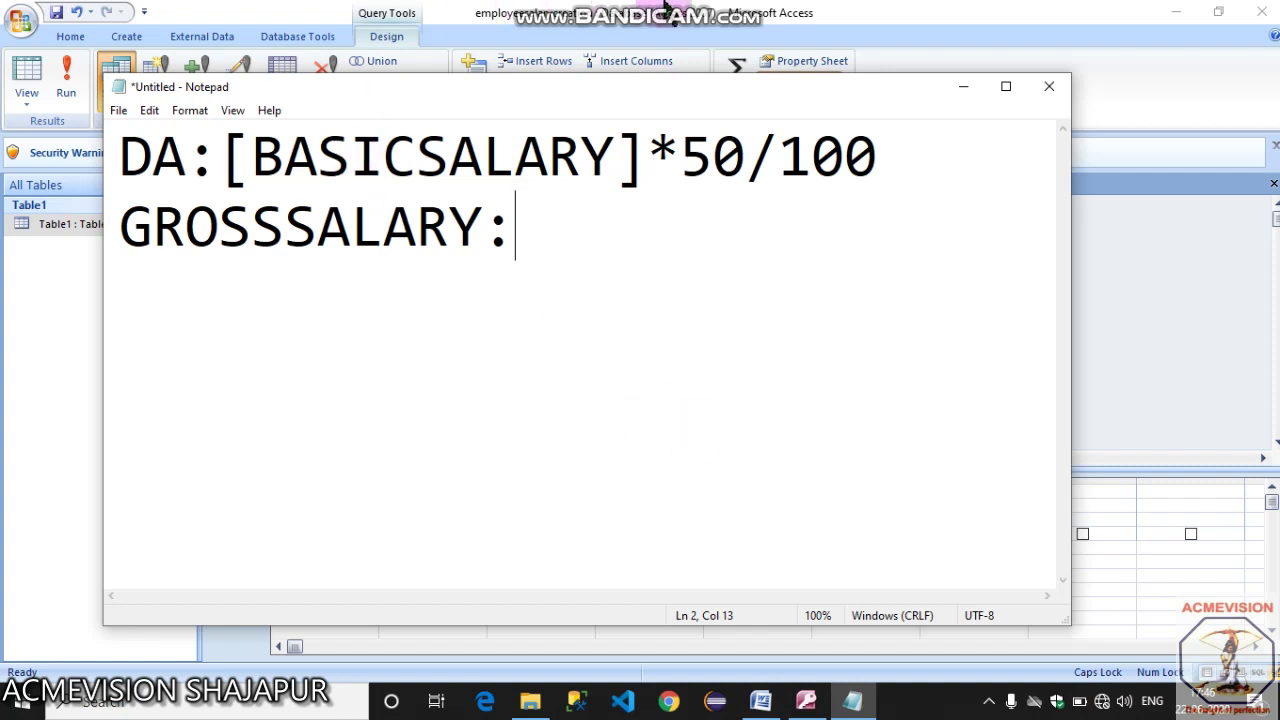
mouse_move(668, 8)
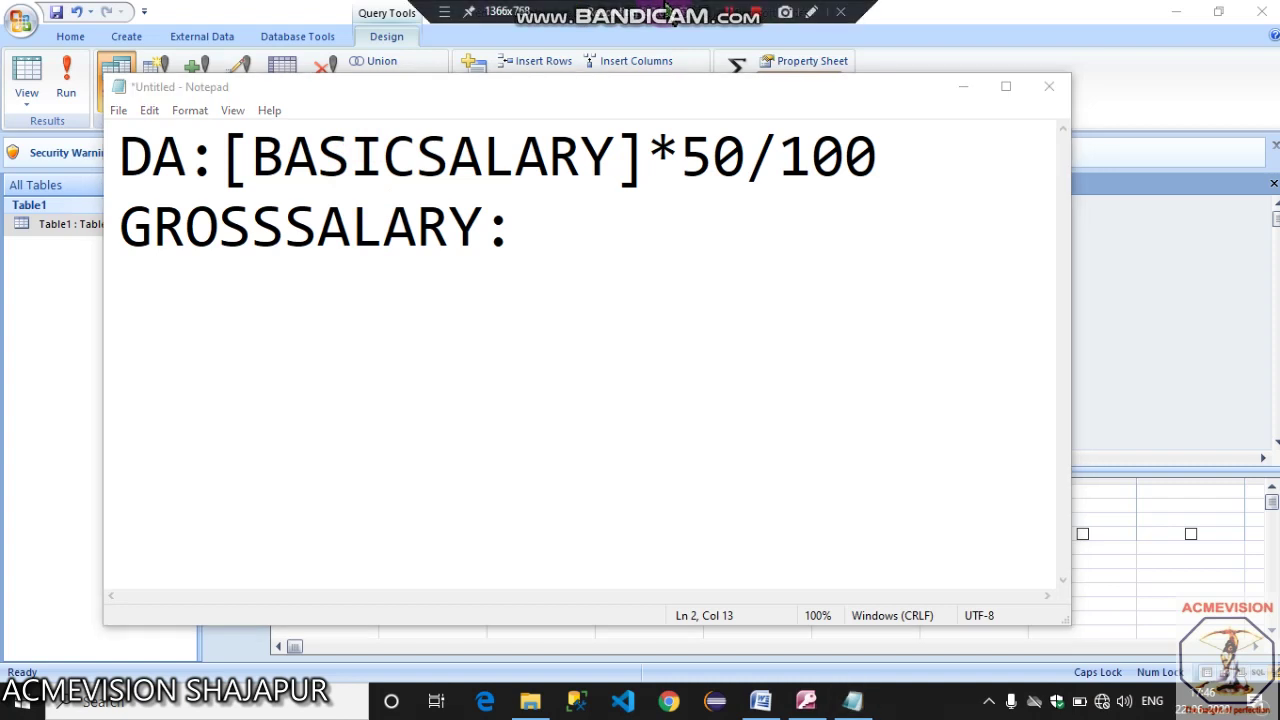